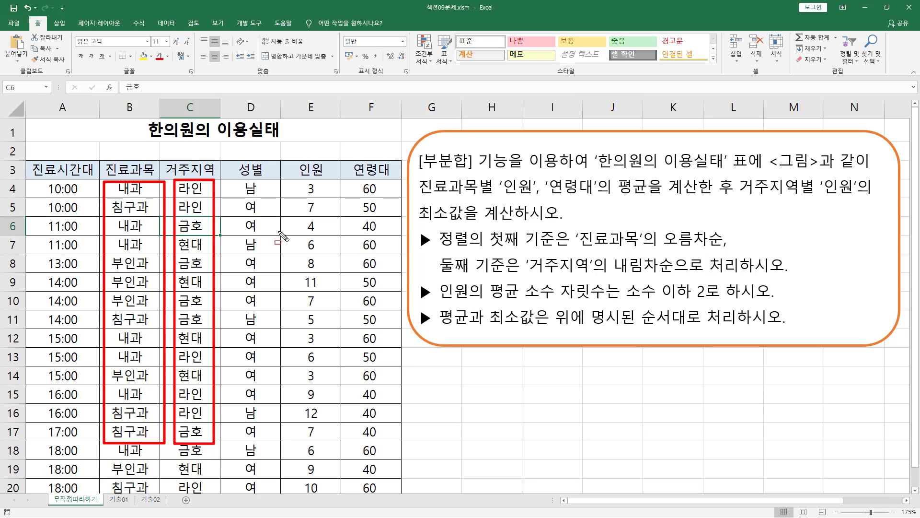
{"action": "key", "text": "Escape"}
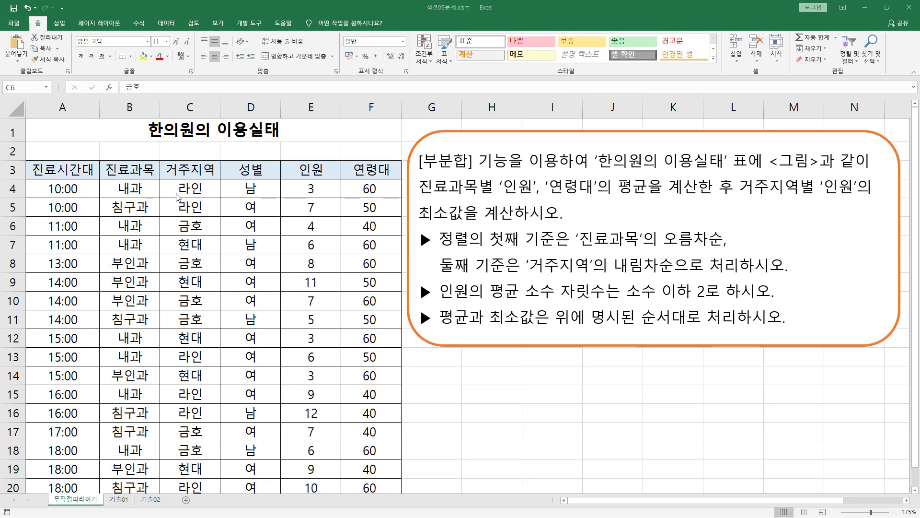
{"action": "mouse_move", "coordinate": [32, 161]}
{"action": "left_mouse_down"}
{"action": "mouse_move", "coordinate": [160, 197]}
{"action": "mouse_move", "coordinate": [405, 492]}
{"action": "mouse_move", "coordinate": [388, 494]}
{"action": "left_mouse_up"}
{"action": "key", "text": "Escape"}
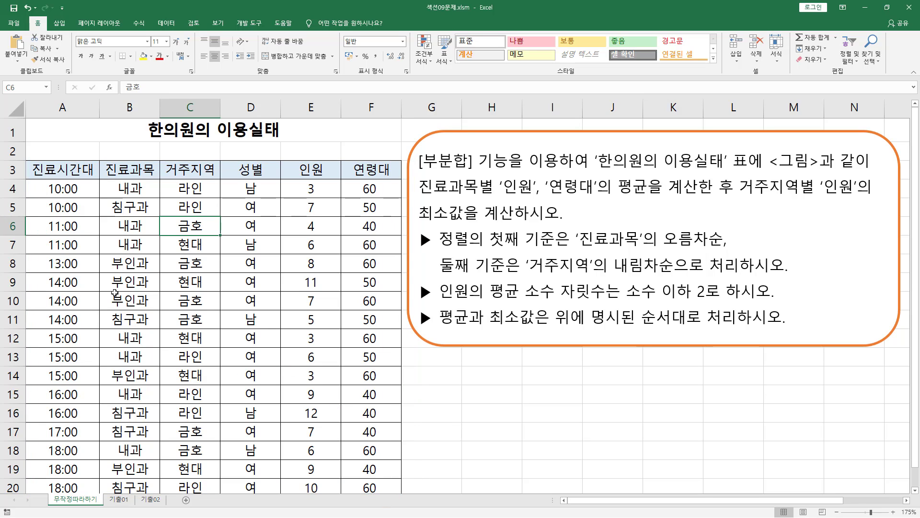
Open the custom Sort (정렬) settings for the '한의원의 이용실태' table from a single cell inside its data
{"action": "left_click", "coordinate": [115, 293]}
{"action": "left_click", "coordinate": [88, 268]}
{"action": "left_click", "coordinate": [252, 220]}
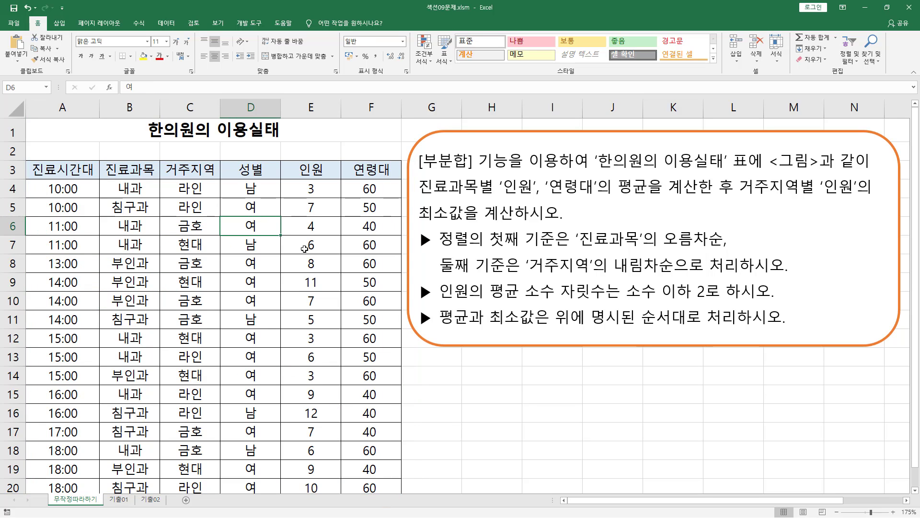
{"action": "left_click", "coordinate": [304, 249]}
{"action": "left_click", "coordinate": [311, 281]}
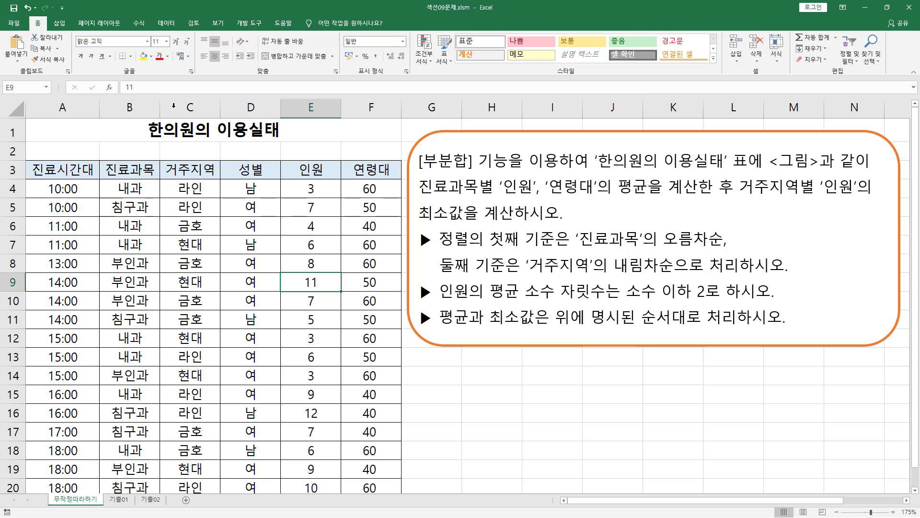
{"action": "left_click", "coordinate": [167, 24]}
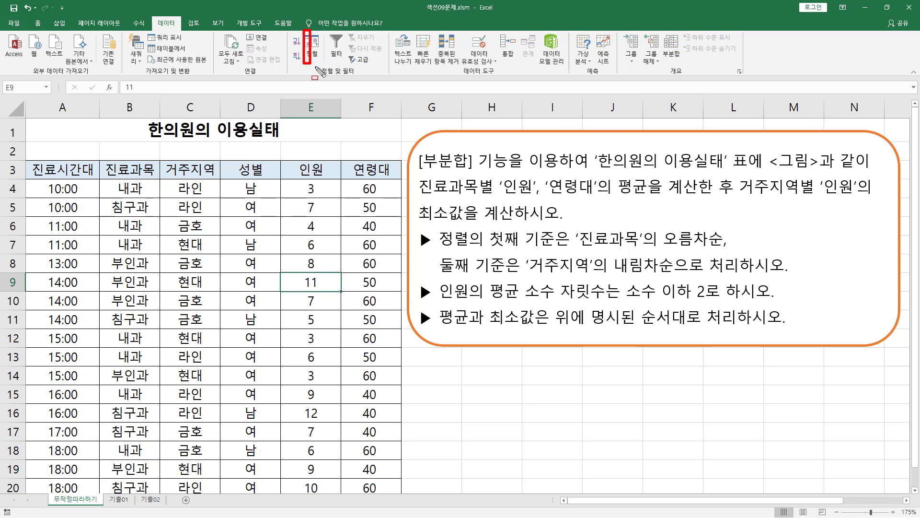
{"action": "left_click", "coordinate": [315, 51]}
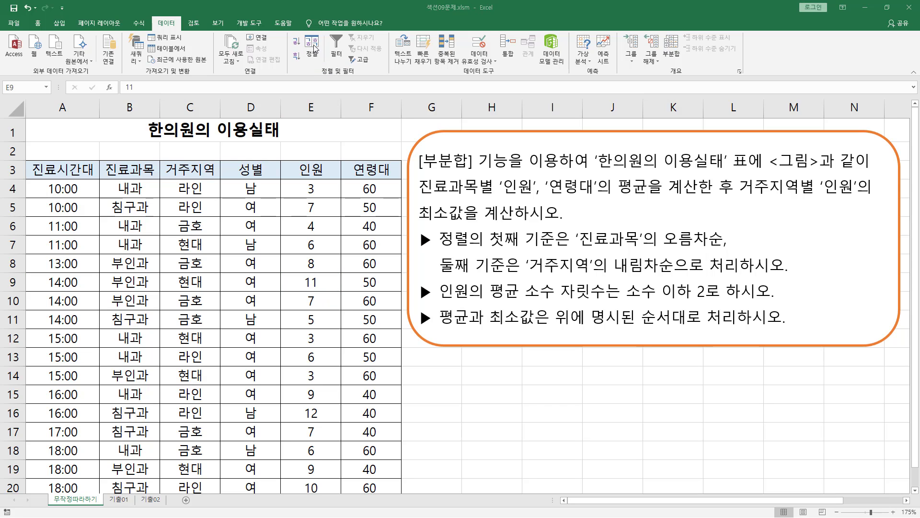
{"action": "left_click", "coordinate": [315, 48]}
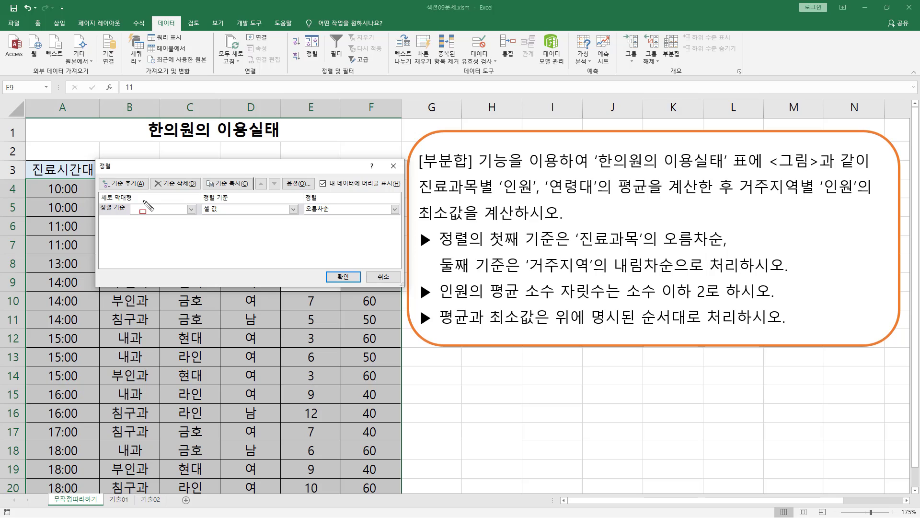
Set the first sort criterion to the 진료과목 column, by cell values in ascending order (오름차순)
{"action": "left_click_drag", "start_coordinate": [486, 249], "coordinate": [726, 249]}
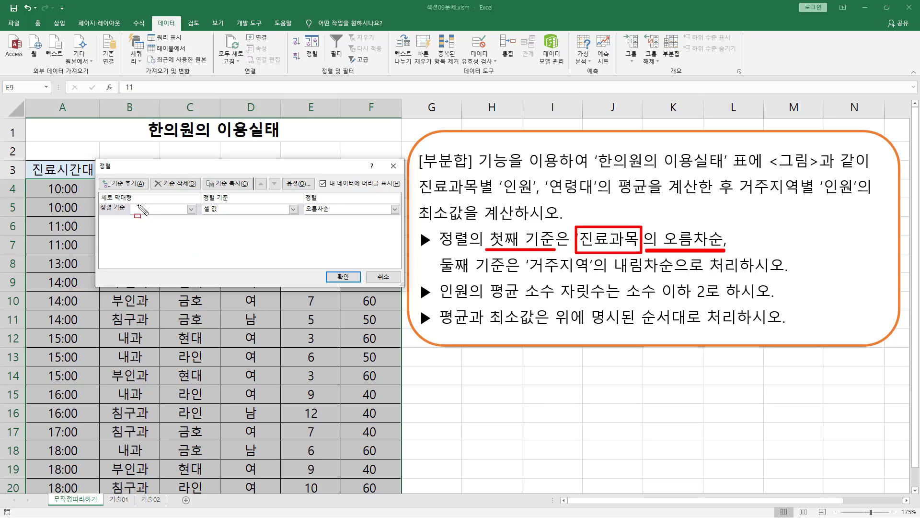
{"action": "left_click_drag", "start_coordinate": [132, 203], "coordinate": [185, 216]}
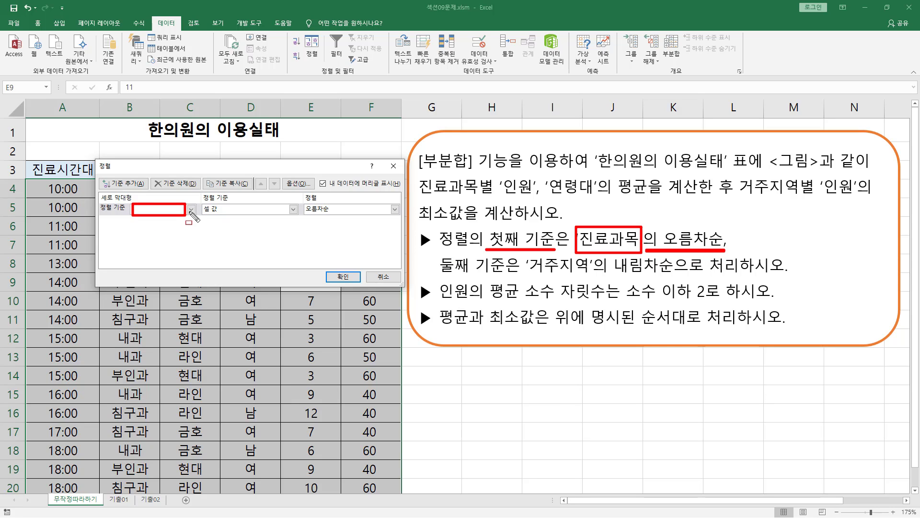
{"action": "key", "text": "Escape"}
{"action": "left_click", "coordinate": [191, 209]}
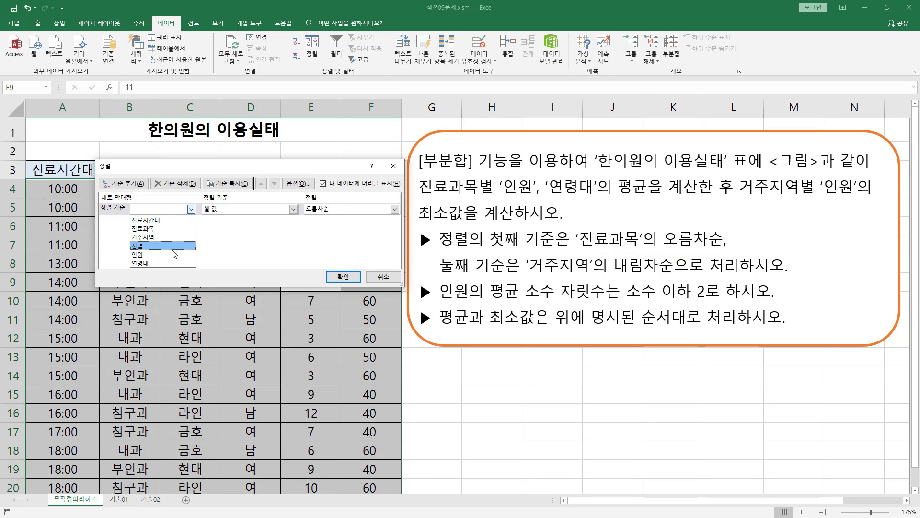
{"action": "left_click", "coordinate": [171, 230]}
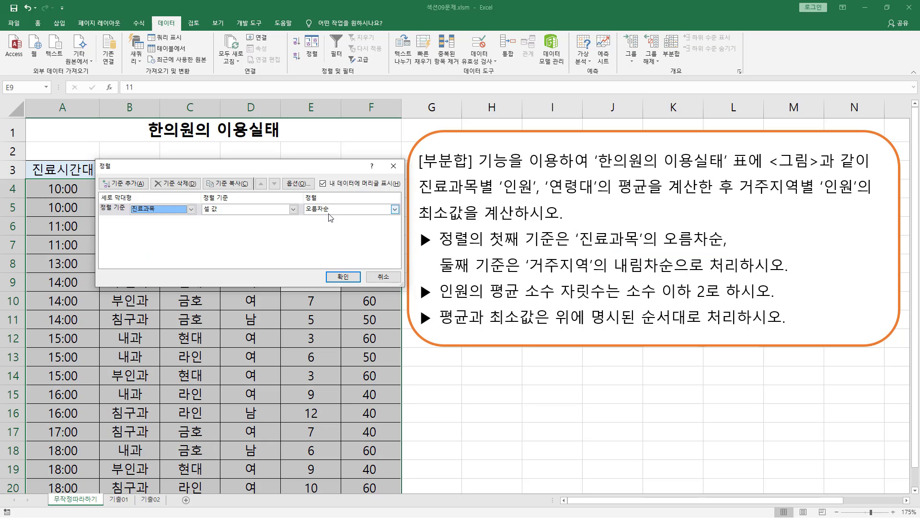
{"action": "left_click_drag", "start_coordinate": [306, 217], "coordinate": [329, 216]}
{"action": "key", "text": "Escape"}
Add a second sort criterion on the 거주지역 column in descending order (내림차순)
{"action": "left_click_drag", "start_coordinate": [433, 276], "coordinate": [737, 276]}
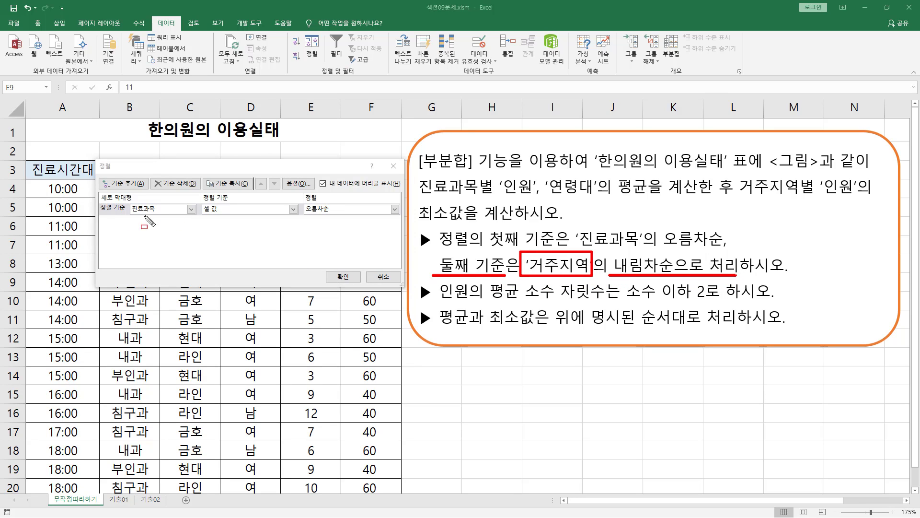
{"action": "mouse_move", "coordinate": [99, 176]}
{"action": "left_mouse_down"}
{"action": "mouse_move", "coordinate": [101, 192]}
{"action": "mouse_move", "coordinate": [149, 192]}
{"action": "left_mouse_up"}
{"action": "key", "text": "Escape"}
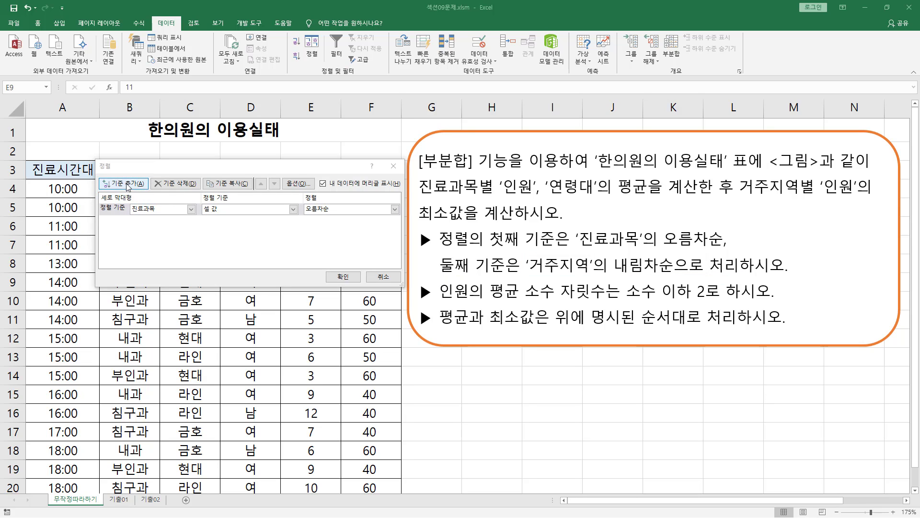
{"action": "left_click", "coordinate": [128, 184]}
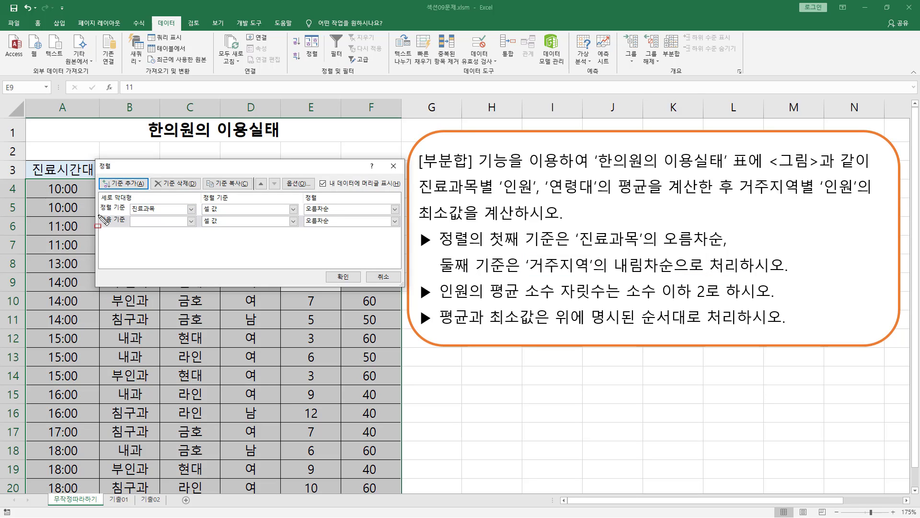
{"action": "left_click_drag", "start_coordinate": [98, 215], "coordinate": [164, 225]}
{"action": "key", "text": "Escape"}
{"action": "left_click", "coordinate": [158, 221]}
{"action": "left_click", "coordinate": [158, 249]}
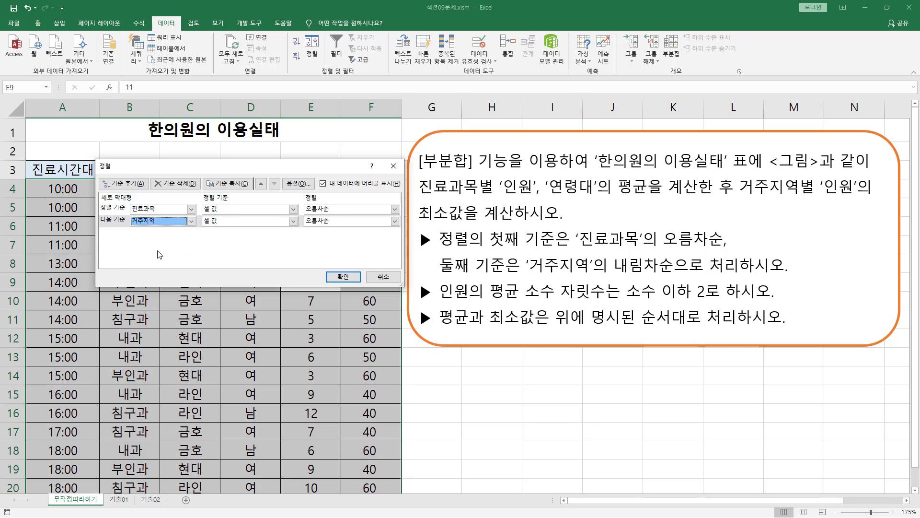
{"action": "left_click", "coordinate": [321, 222]}
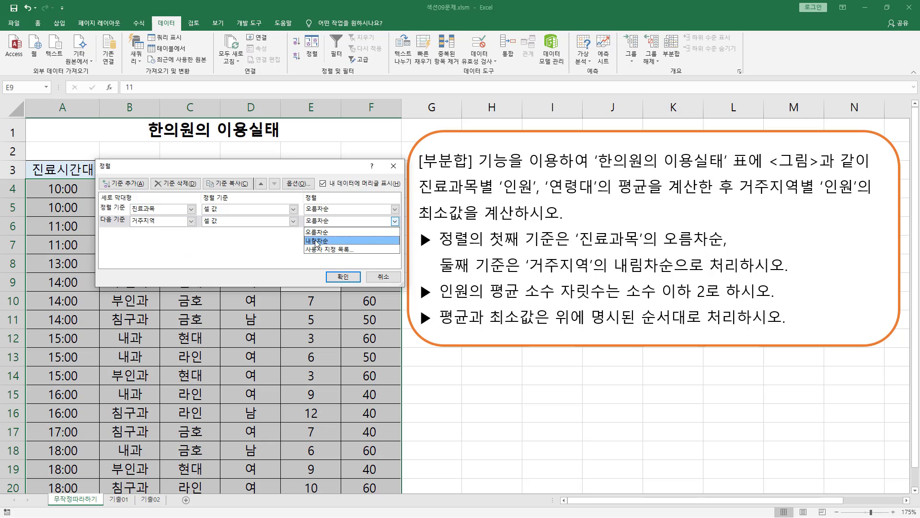
{"action": "left_click", "coordinate": [316, 240]}
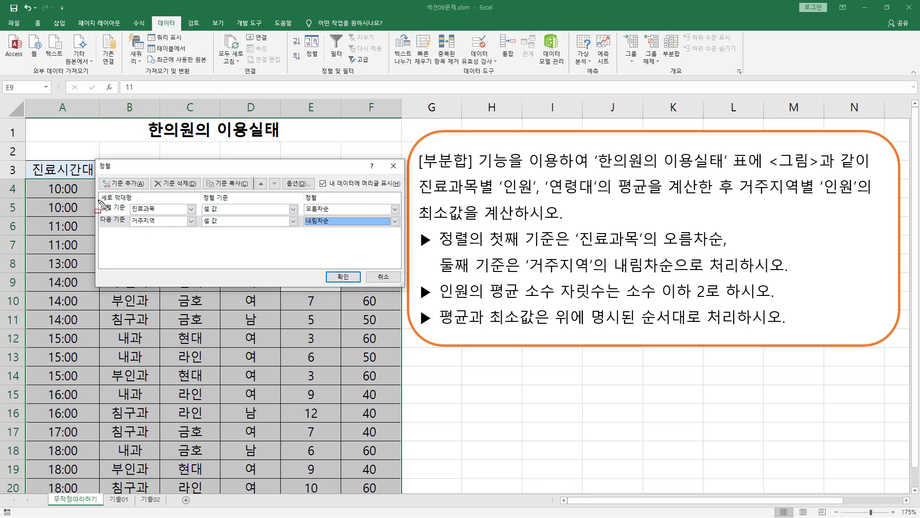
Apply the two-level sort by 진료과목 and 거주지역 to the table
{"action": "left_click_drag", "start_coordinate": [99, 200], "coordinate": [397, 230]}
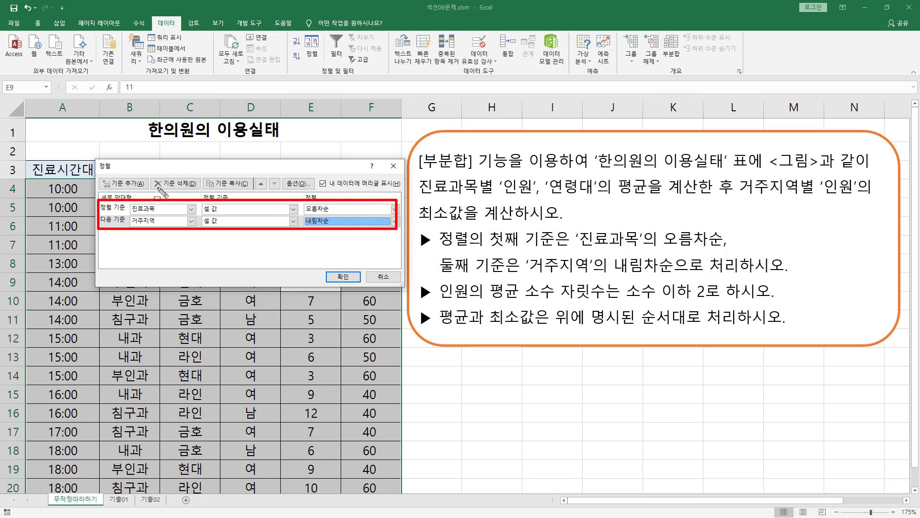
{"action": "left_click_drag", "start_coordinate": [149, 172], "coordinate": [199, 192]}
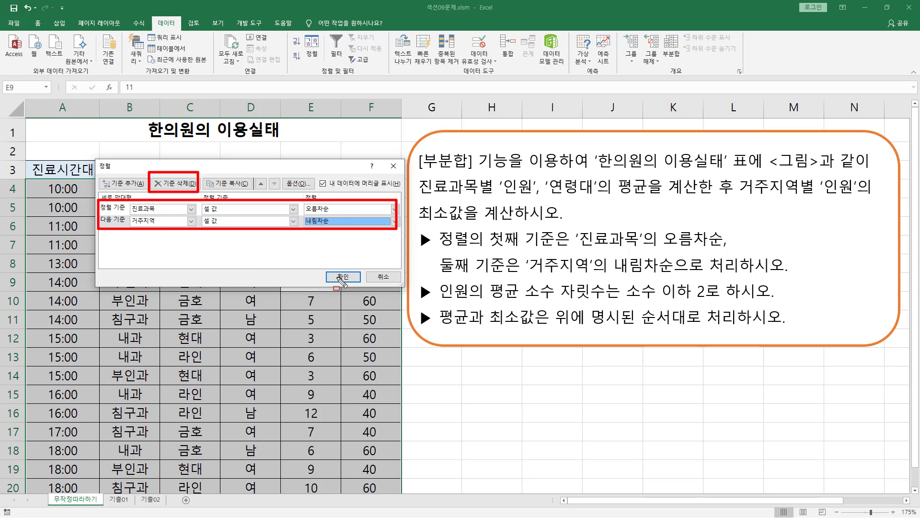
{"action": "mouse_move", "coordinate": [320, 266]}
{"action": "left_mouse_down"}
{"action": "mouse_move", "coordinate": [343, 289]}
{"action": "mouse_move", "coordinate": [368, 294]}
{"action": "left_mouse_up"}
{"action": "key", "text": "Escape"}
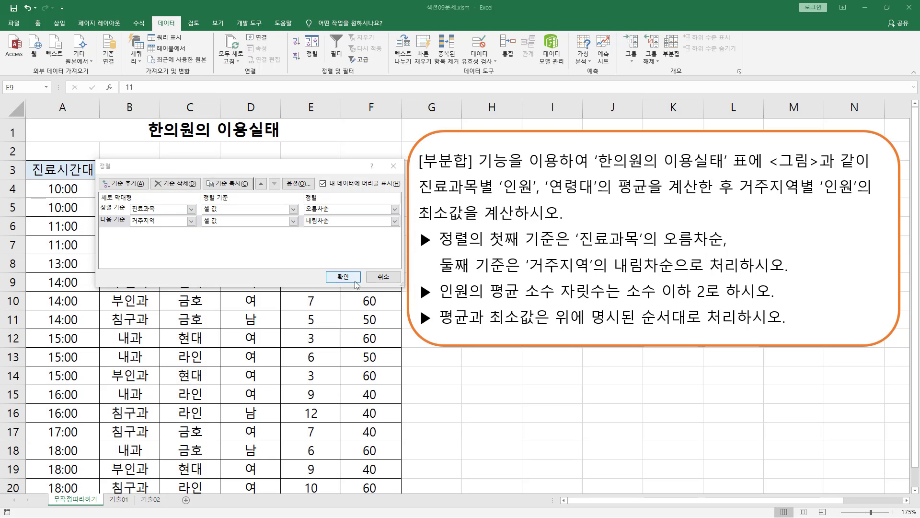
{"action": "left_click", "coordinate": [345, 279]}
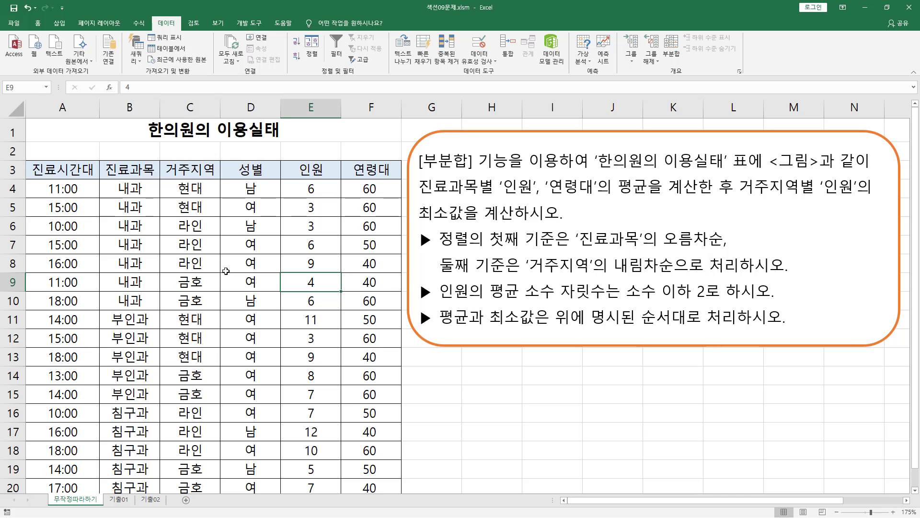
{"action": "key", "text": "ctrl+shift+d"}
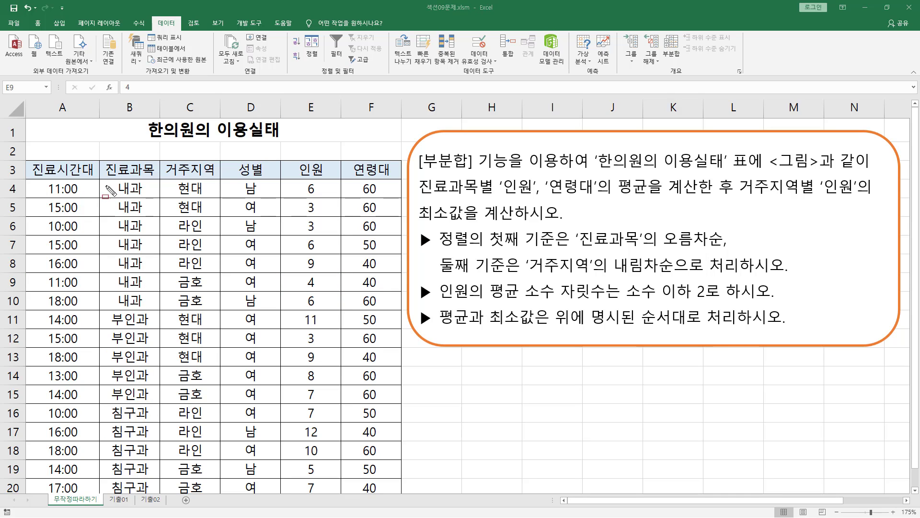
{"action": "mouse_move", "coordinate": [108, 179]}
{"action": "left_mouse_down"}
{"action": "mouse_move", "coordinate": [123, 264]}
{"action": "mouse_move", "coordinate": [154, 308]}
{"action": "mouse_move", "coordinate": [144, 379]}
{"action": "mouse_move", "coordinate": [157, 402]}
{"action": "mouse_move", "coordinate": [152, 495]}
{"action": "left_mouse_up"}
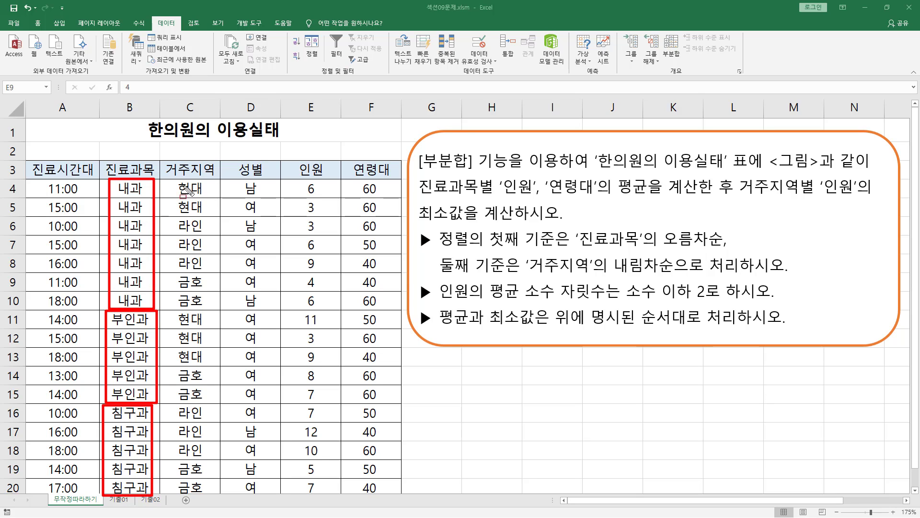
{"action": "mouse_move", "coordinate": [173, 181]}
{"action": "left_mouse_down"}
{"action": "mouse_move", "coordinate": [201, 218]}
{"action": "mouse_move", "coordinate": [212, 217]}
{"action": "mouse_move", "coordinate": [218, 272]}
{"action": "mouse_move", "coordinate": [206, 302]}
{"action": "mouse_move", "coordinate": [216, 306]}
{"action": "mouse_move", "coordinate": [221, 358]}
{"action": "mouse_move", "coordinate": [189, 398]}
{"action": "mouse_move", "coordinate": [218, 404]}
{"action": "mouse_move", "coordinate": [171, 427]}
{"action": "mouse_move", "coordinate": [214, 457]}
{"action": "mouse_move", "coordinate": [206, 485]}
{"action": "mouse_move", "coordinate": [214, 492]}
{"action": "left_mouse_up"}
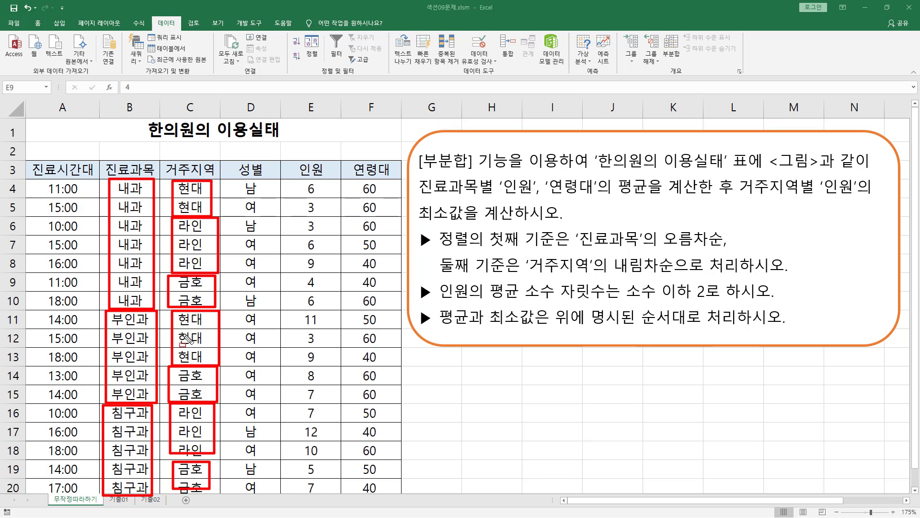
{"action": "key", "text": "Escape"}
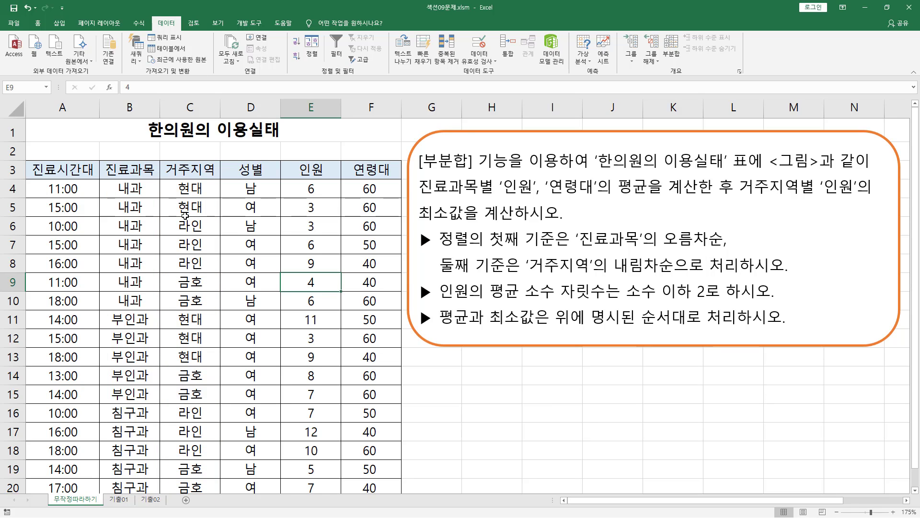
Start a Subtotal (부분합) on the sorted table, grouped by 진료과목
{"action": "left_click", "coordinate": [187, 211]}
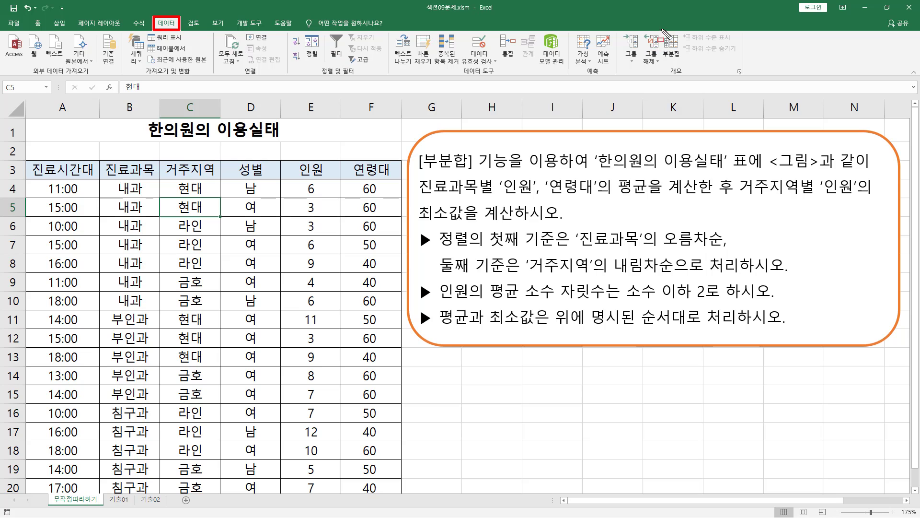
{"action": "left_click", "coordinate": [673, 53]}
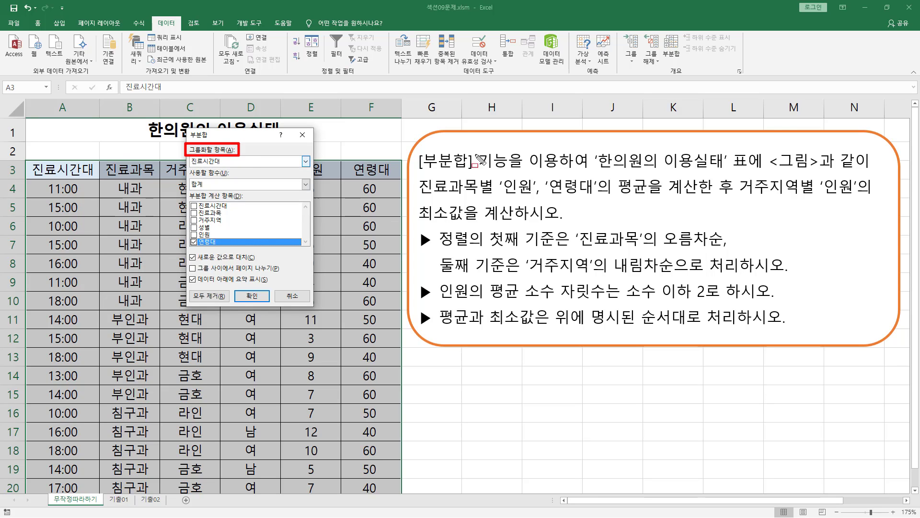
{"action": "mouse_move", "coordinate": [414, 174]}
{"action": "left_mouse_down"}
{"action": "mouse_move", "coordinate": [475, 197]}
{"action": "mouse_move", "coordinate": [650, 196]}
{"action": "left_mouse_up"}
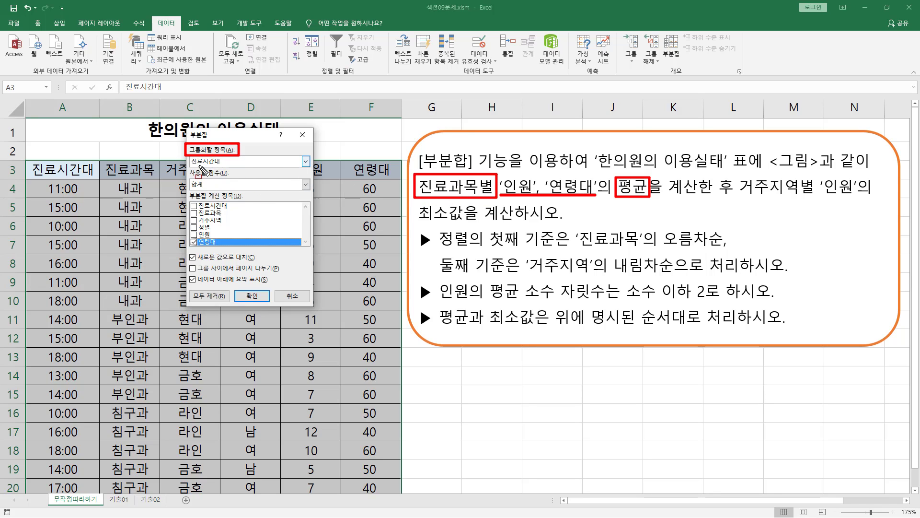
{"action": "key", "text": "Escape"}
{"action": "left_click", "coordinate": [225, 162]}
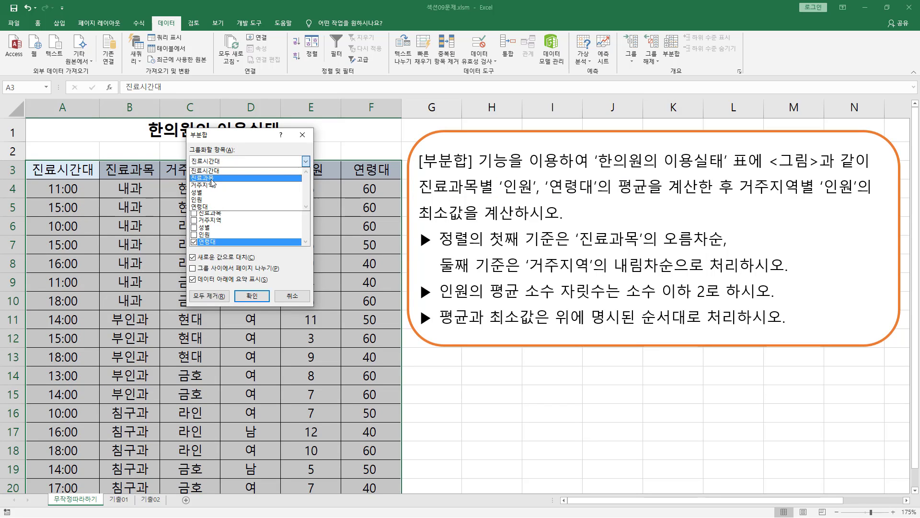
{"action": "left_click", "coordinate": [213, 178]}
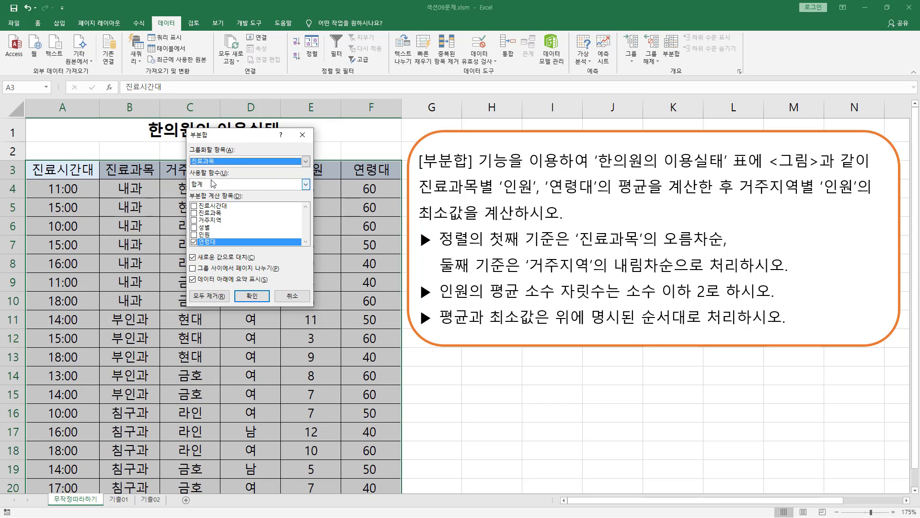
Set the subtotal function to average (평균)
{"action": "left_click_drag", "start_coordinate": [613, 194], "coordinate": [651, 194]}
{"action": "mouse_move", "coordinate": [188, 167]}
{"action": "left_mouse_down"}
{"action": "mouse_move", "coordinate": [205, 192]}
{"action": "mouse_move", "coordinate": [235, 192]}
{"action": "left_mouse_up"}
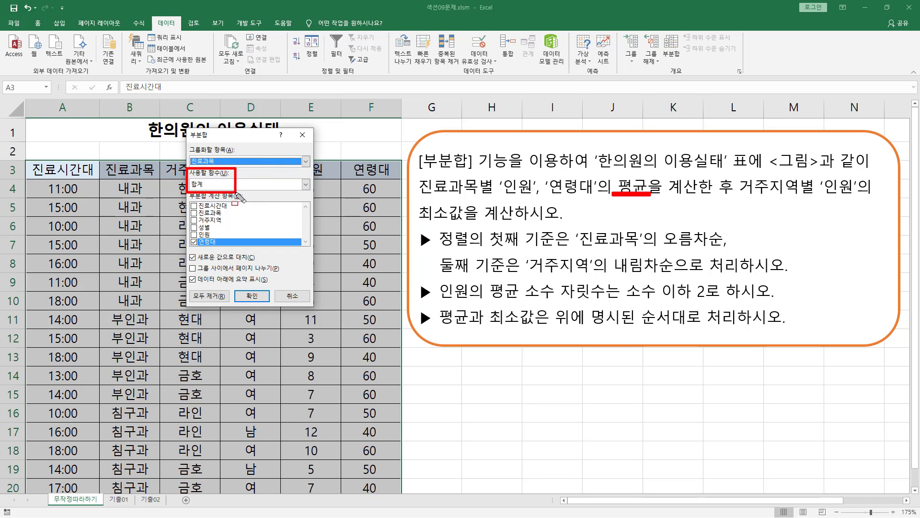
{"action": "left_click", "coordinate": [204, 186]}
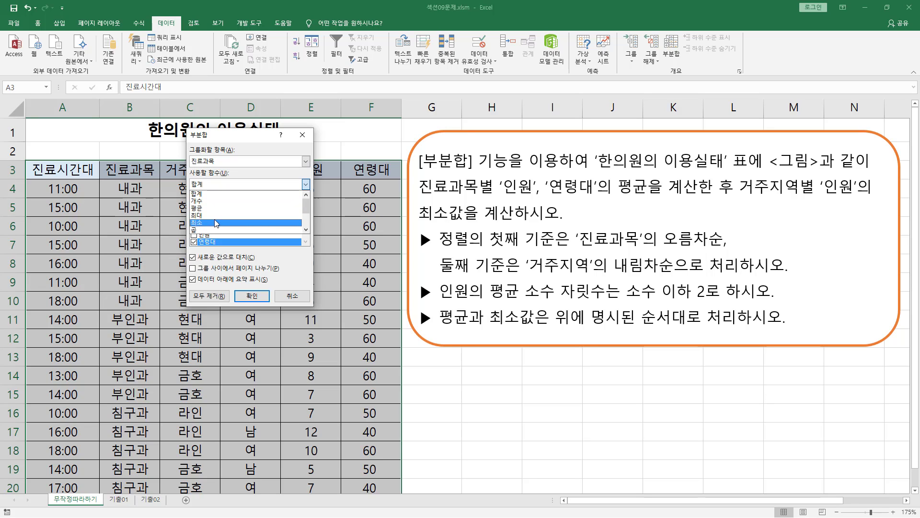
{"action": "scroll", "coordinate": [309, 232], "scroll_direction": "down", "scroll_amount": 5}
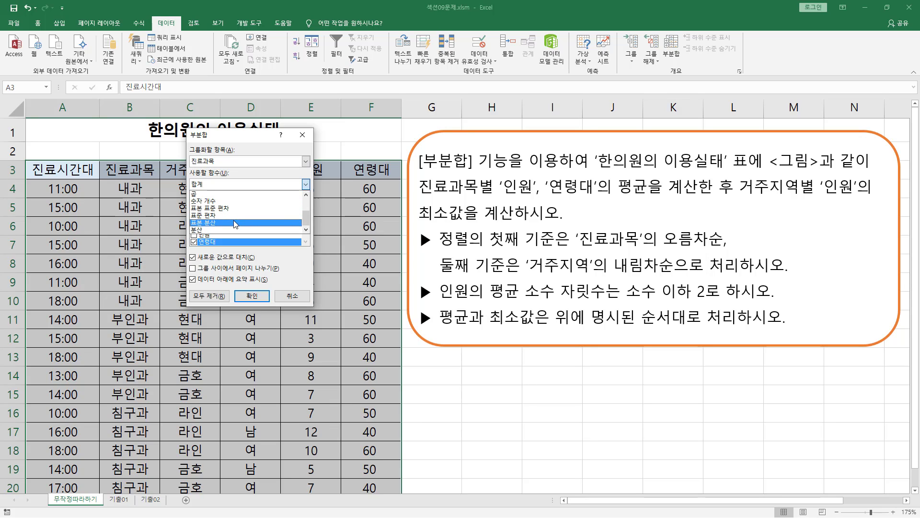
{"action": "left_click", "coordinate": [307, 206]}
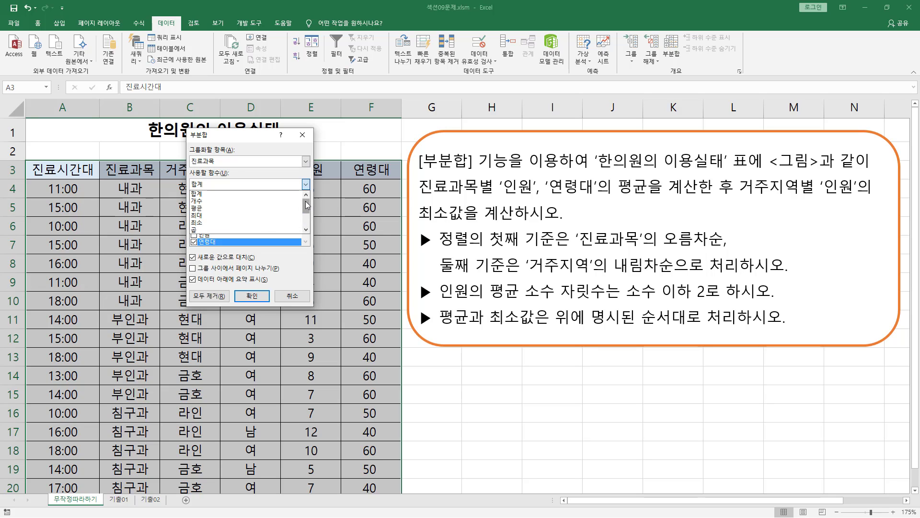
{"action": "left_click", "coordinate": [256, 208]}
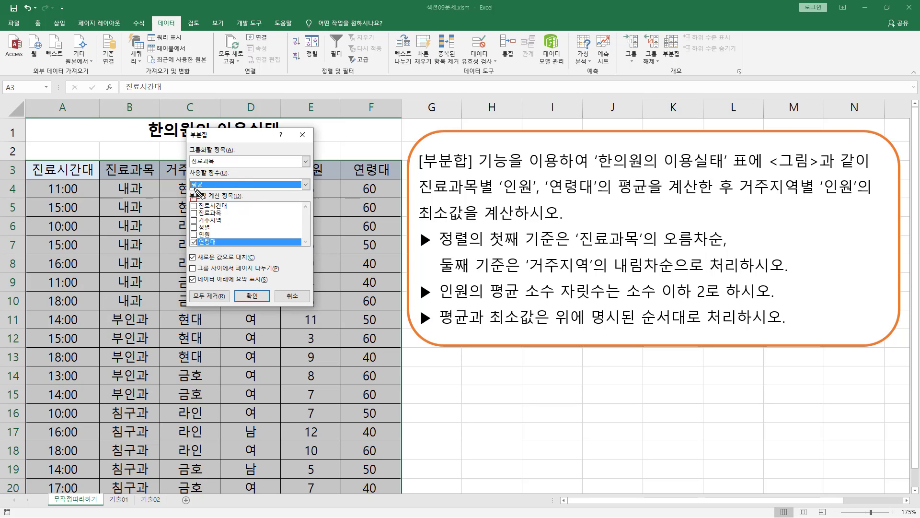
Add 인원 to the subtotal items alongside 연령대 and apply the average subtotal to the table
{"action": "left_click_drag", "start_coordinate": [210, 200], "coordinate": [238, 200]}
{"action": "left_click_drag", "start_coordinate": [614, 174], "coordinate": [653, 196]}
{"action": "left_click_drag", "start_coordinate": [486, 196], "coordinate": [598, 197]}
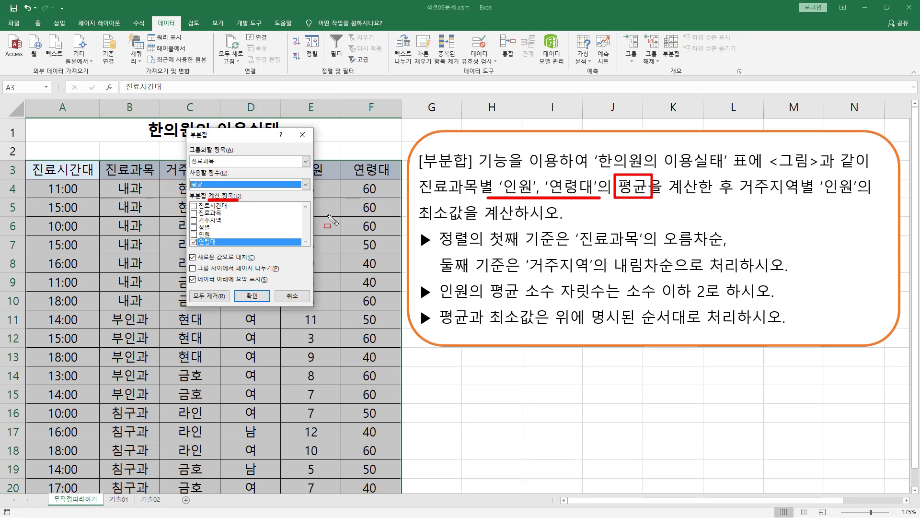
{"action": "key", "text": "Escape"}
{"action": "left_click", "coordinate": [306, 242]}
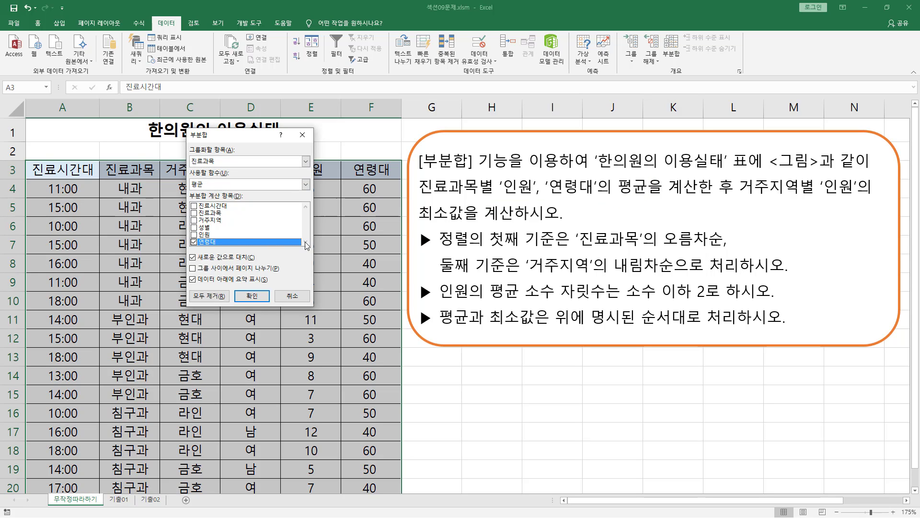
{"action": "left_click", "coordinate": [194, 235]}
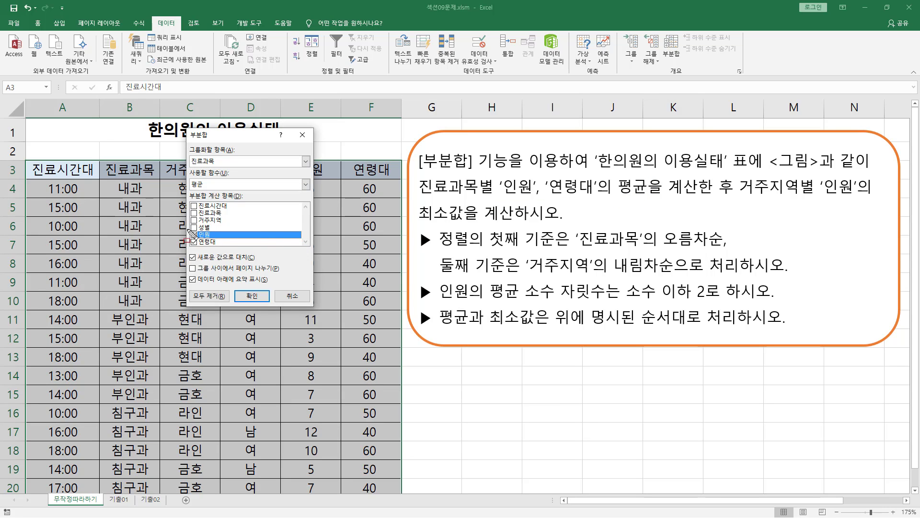
{"action": "left_click_drag", "start_coordinate": [187, 229], "coordinate": [201, 246]}
{"action": "left_click_drag", "start_coordinate": [232, 289], "coordinate": [269, 305]}
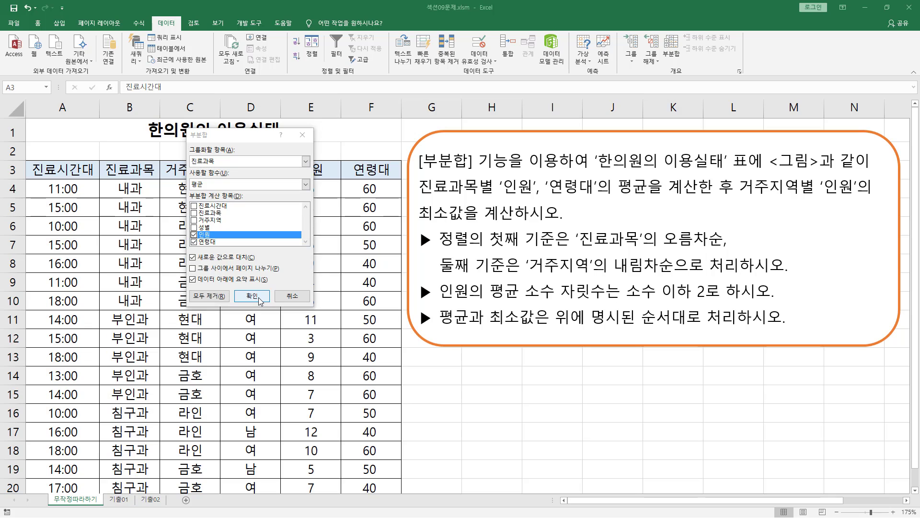
{"action": "left_click", "coordinate": [258, 297]}
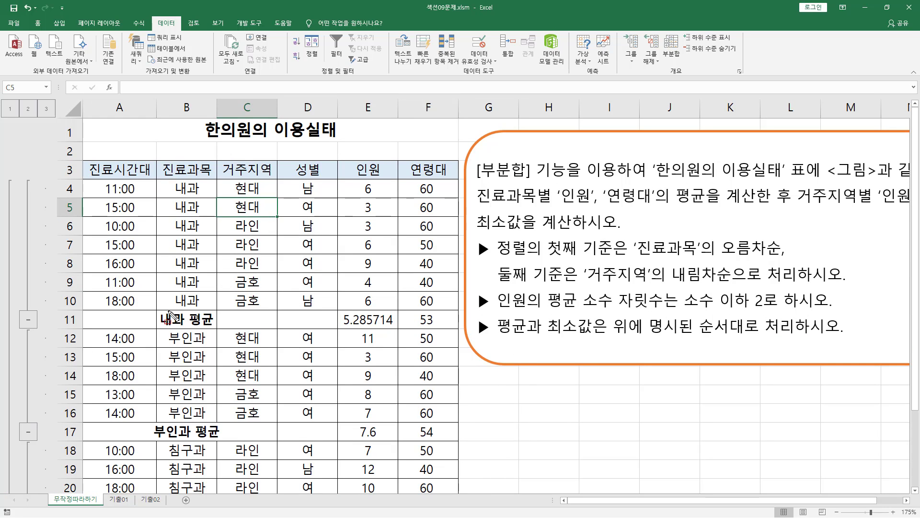
Examine the average rows for 인원 and 연령대 under each 진료과목, and the task's remaining requirement for 거주지역
{"action": "left_click_drag", "start_coordinate": [154, 309], "coordinate": [219, 327]}
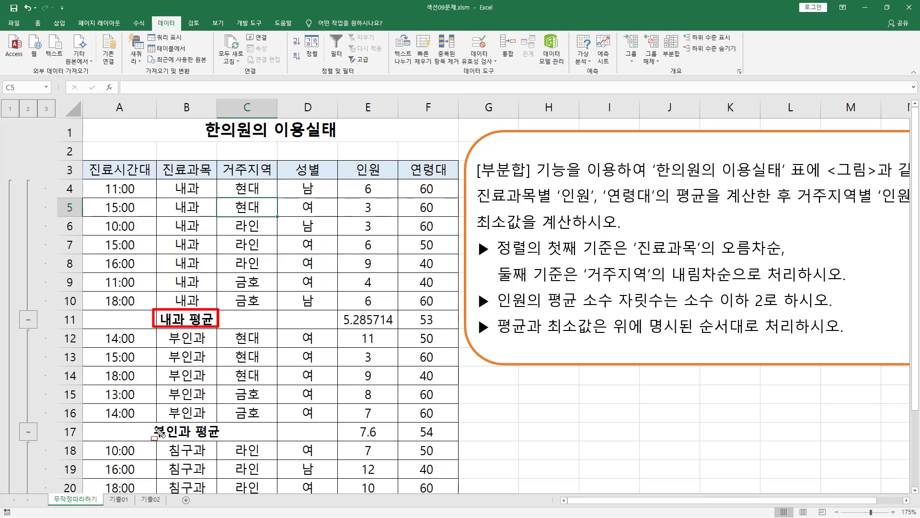
{"action": "left_click_drag", "start_coordinate": [147, 422], "coordinate": [226, 441]}
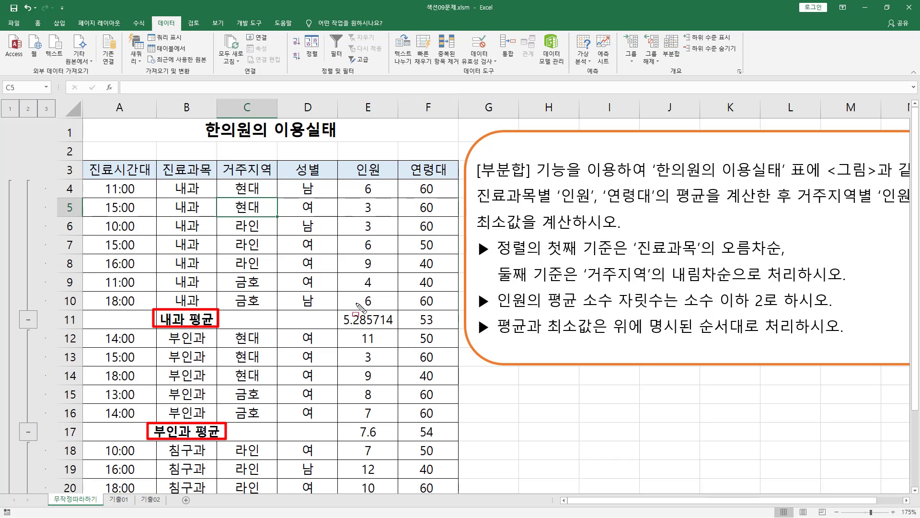
{"action": "left_click_drag", "start_coordinate": [337, 310], "coordinate": [448, 331]}
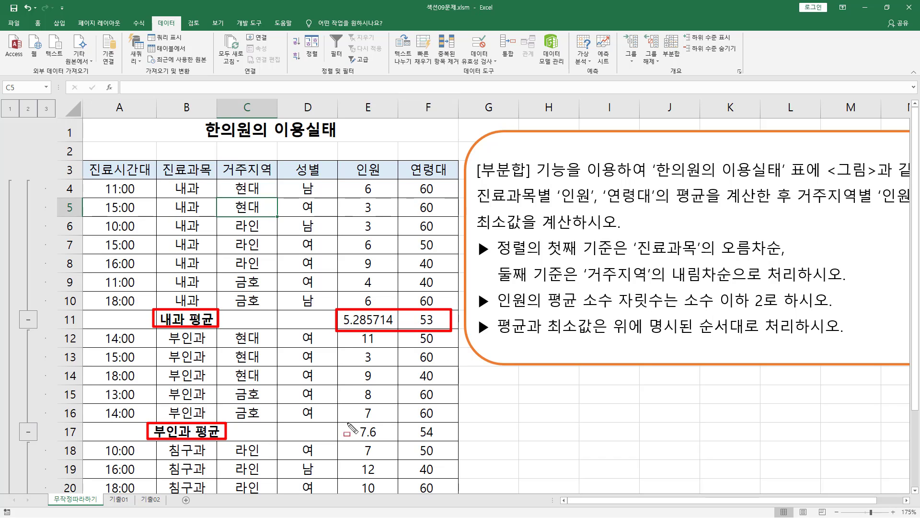
{"action": "left_click_drag", "start_coordinate": [345, 422], "coordinate": [457, 442]}
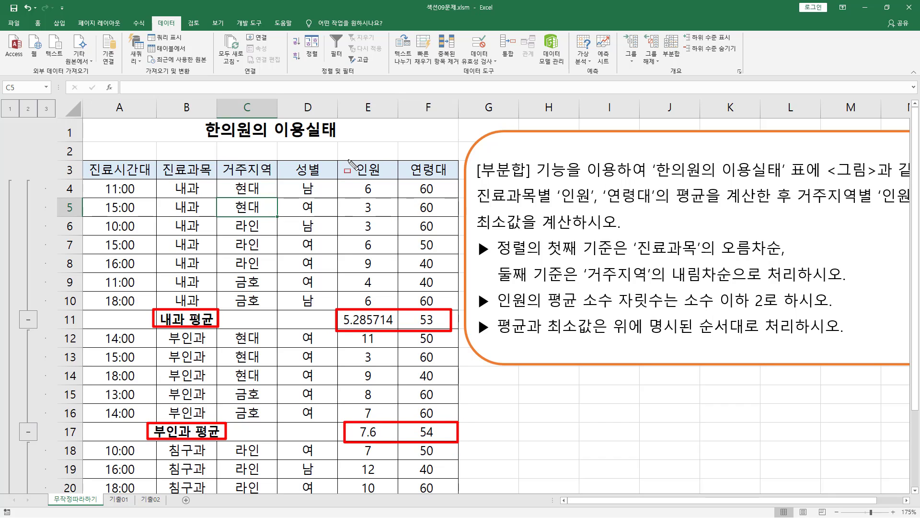
{"action": "mouse_move", "coordinate": [348, 160]}
{"action": "left_mouse_down"}
{"action": "mouse_move", "coordinate": [388, 179]}
{"action": "mouse_move", "coordinate": [447, 179]}
{"action": "left_mouse_up"}
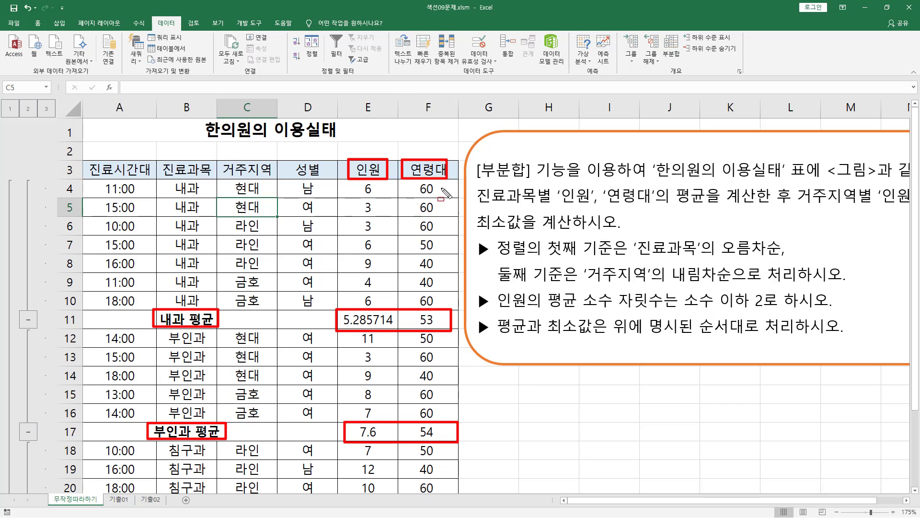
{"action": "left_click", "coordinate": [291, 305]}
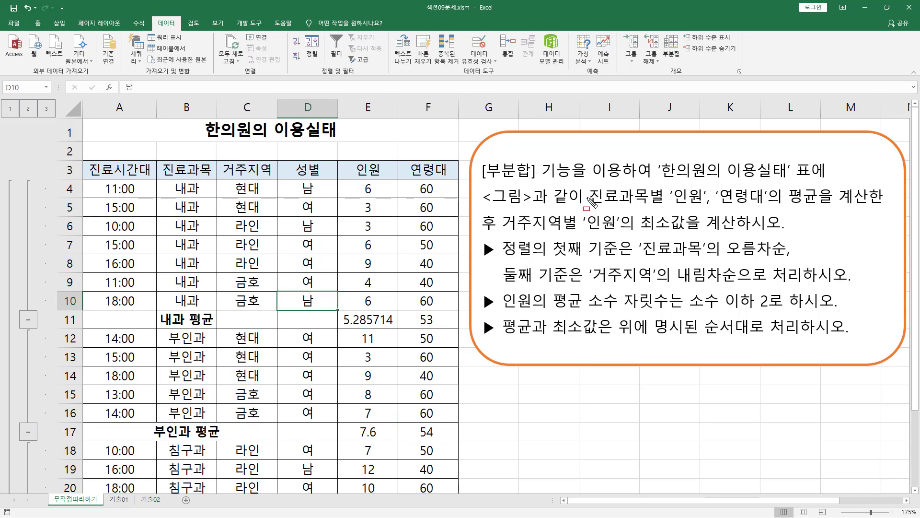
{"action": "left_click_drag", "start_coordinate": [589, 197], "coordinate": [822, 197]}
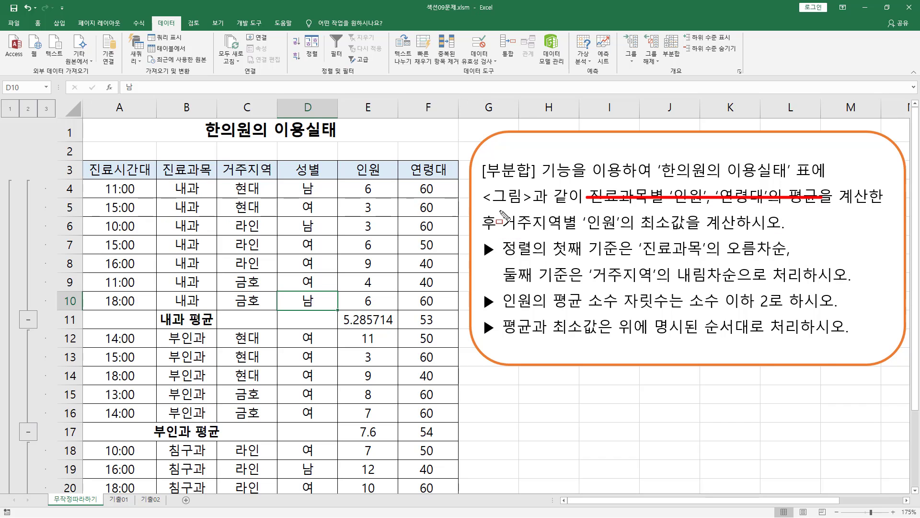
{"action": "mouse_move", "coordinate": [501, 213]}
{"action": "left_mouse_down"}
{"action": "mouse_move", "coordinate": [568, 240]}
{"action": "mouse_move", "coordinate": [617, 232]}
{"action": "left_mouse_up"}
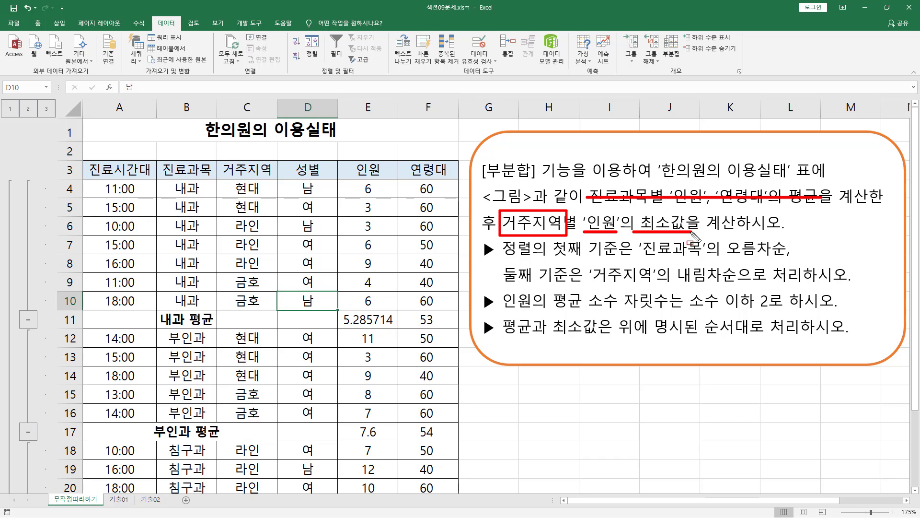
{"action": "key", "text": "Escape"}
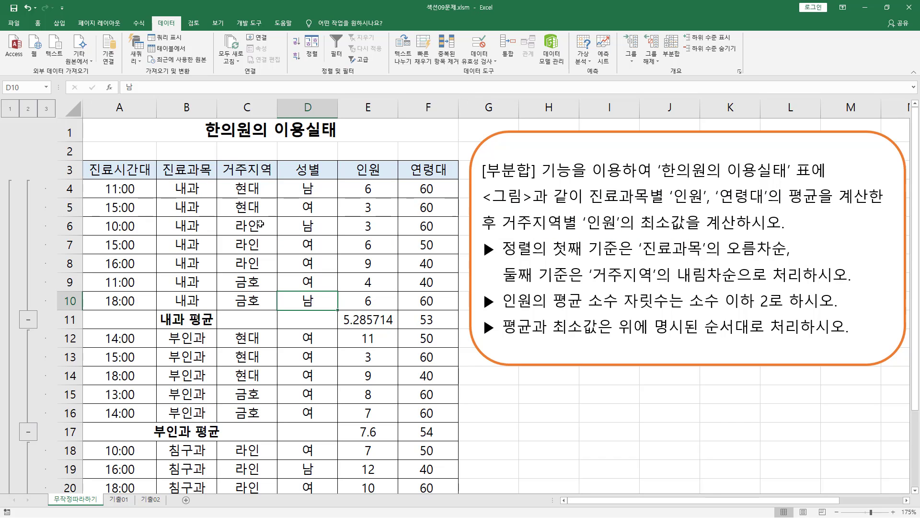
Start a second Subtotal (부분합) on the table, grouped by 거주지역 with the minimum (최소) function
{"action": "left_click", "coordinate": [265, 227]}
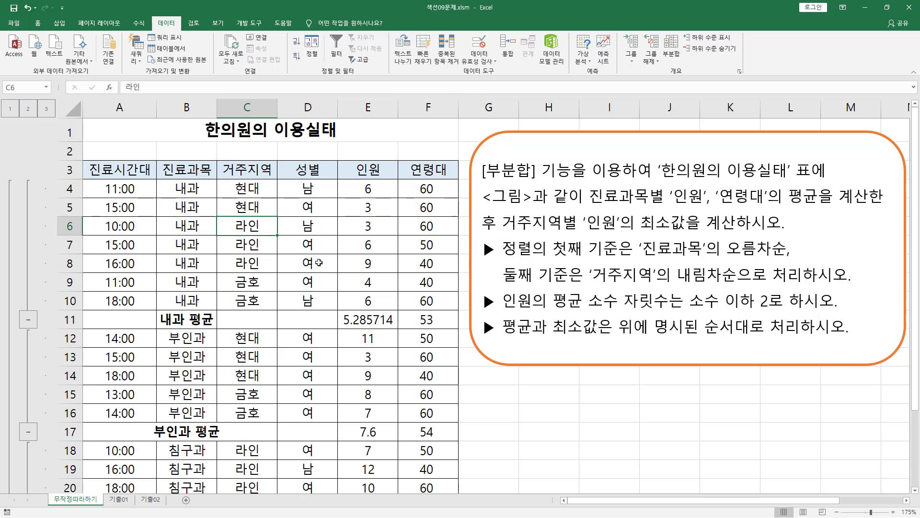
{"action": "left_click", "coordinate": [194, 190]}
{"action": "left_click", "coordinate": [195, 241]}
{"action": "left_click", "coordinate": [222, 276]}
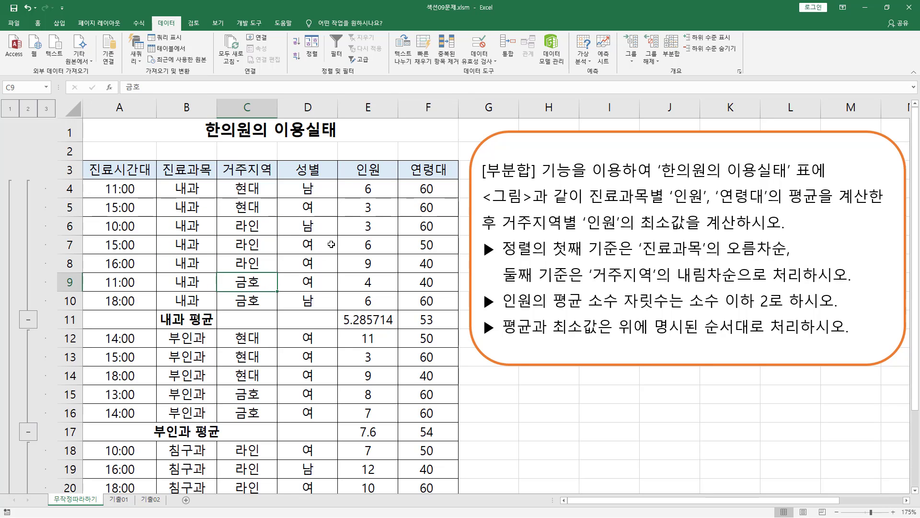
{"action": "left_click", "coordinate": [331, 245]}
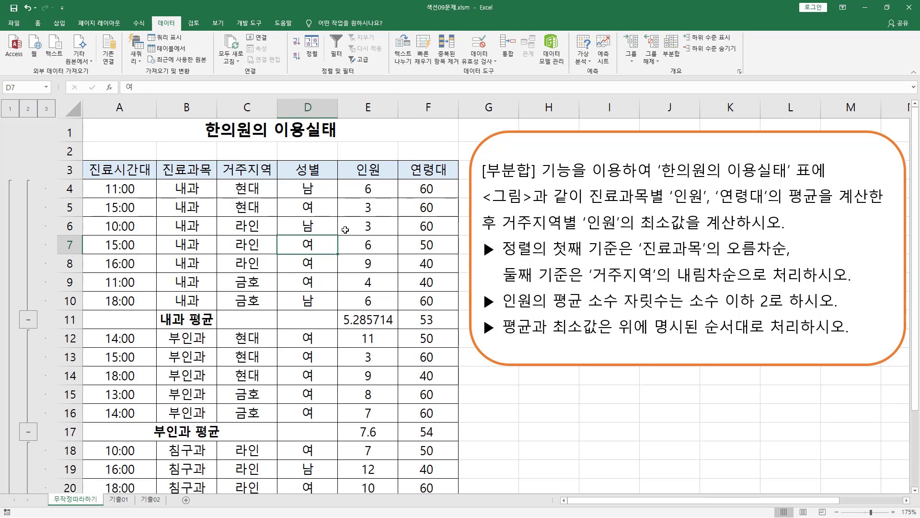
{"action": "left_click", "coordinate": [671, 50]}
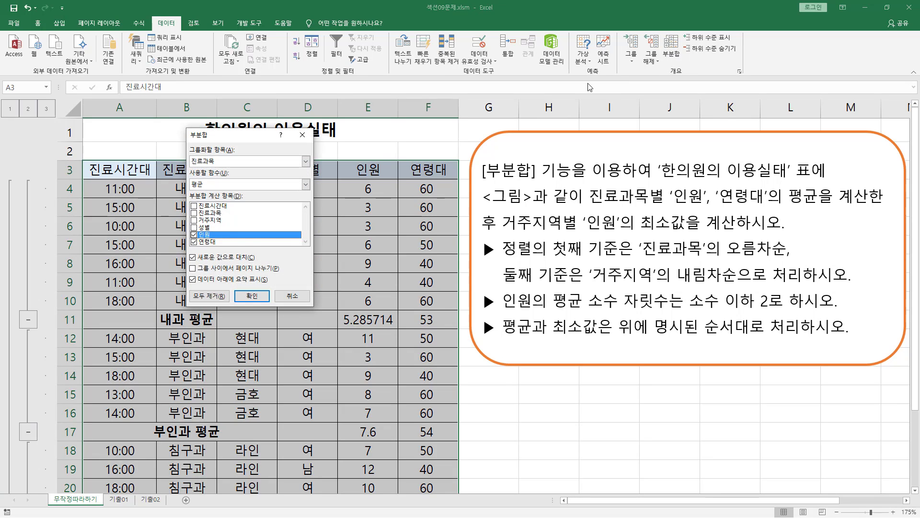
{"action": "left_click_drag", "start_coordinate": [235, 139], "coordinate": [346, 136]}
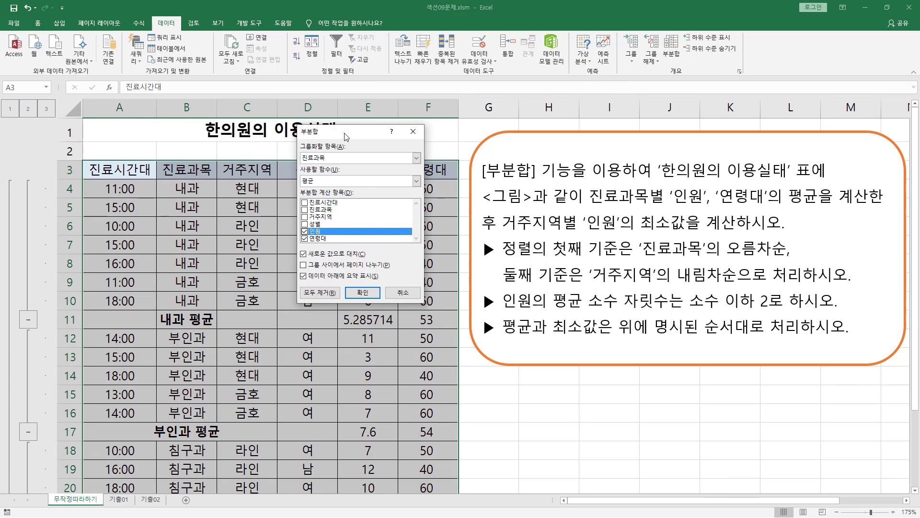
{"action": "left_click", "coordinate": [341, 159]}
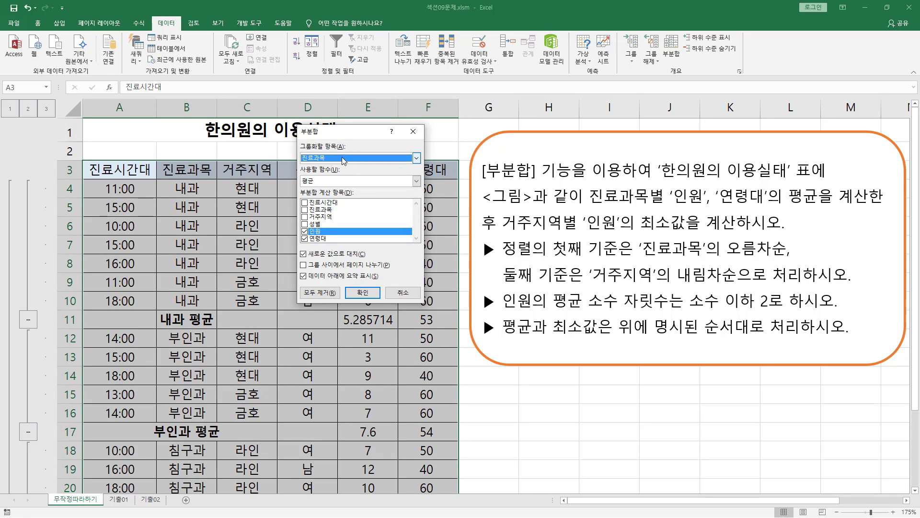
{"action": "left_click", "coordinate": [343, 158]}
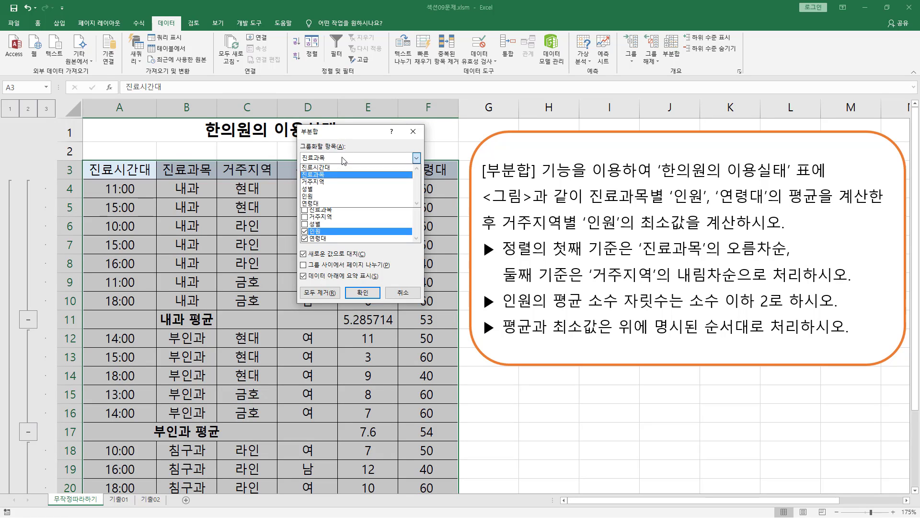
{"action": "left_click", "coordinate": [331, 182]}
{"action": "left_click", "coordinate": [329, 181]}
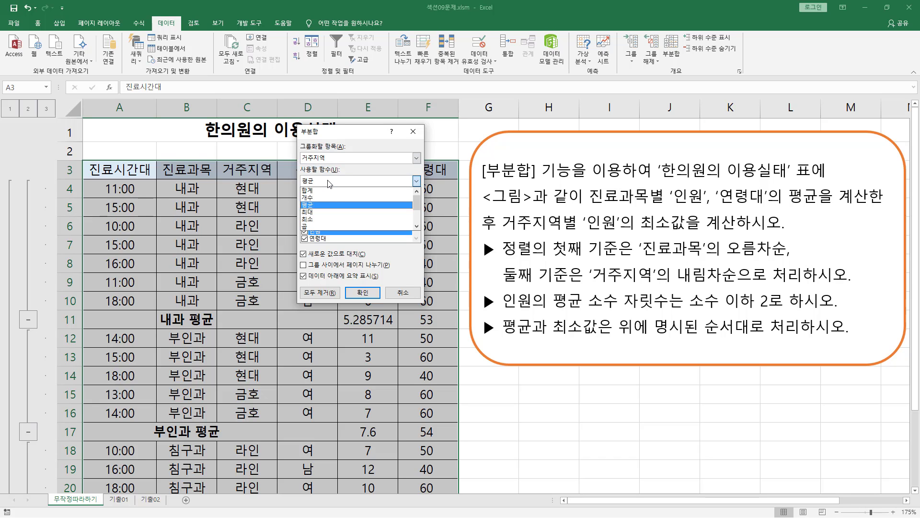
{"action": "left_click", "coordinate": [317, 220]}
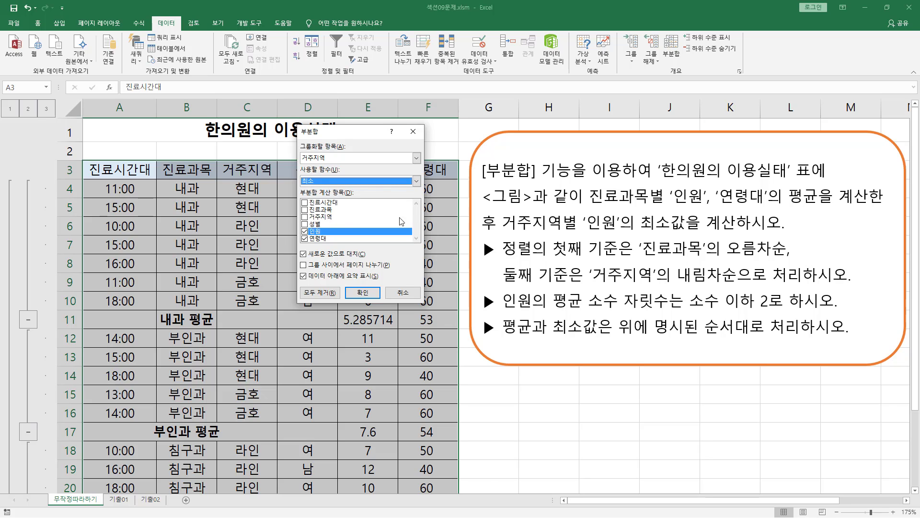
Exclude 연령대 from the subtotal items so that only 인원 is calculated
{"action": "mouse_move", "coordinate": [584, 213]}
{"action": "left_mouse_down"}
{"action": "mouse_move", "coordinate": [586, 234]}
{"action": "mouse_move", "coordinate": [681, 236]}
{"action": "left_mouse_up"}
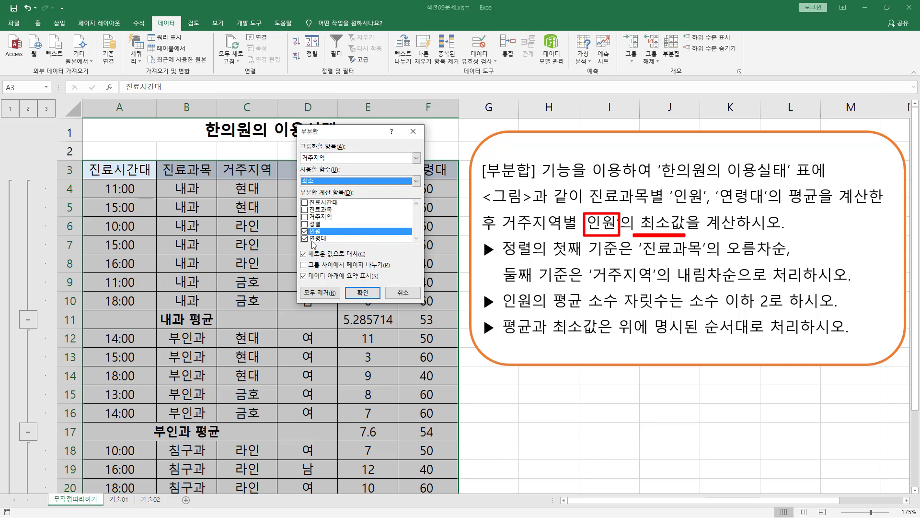
{"action": "key", "text": "Escape"}
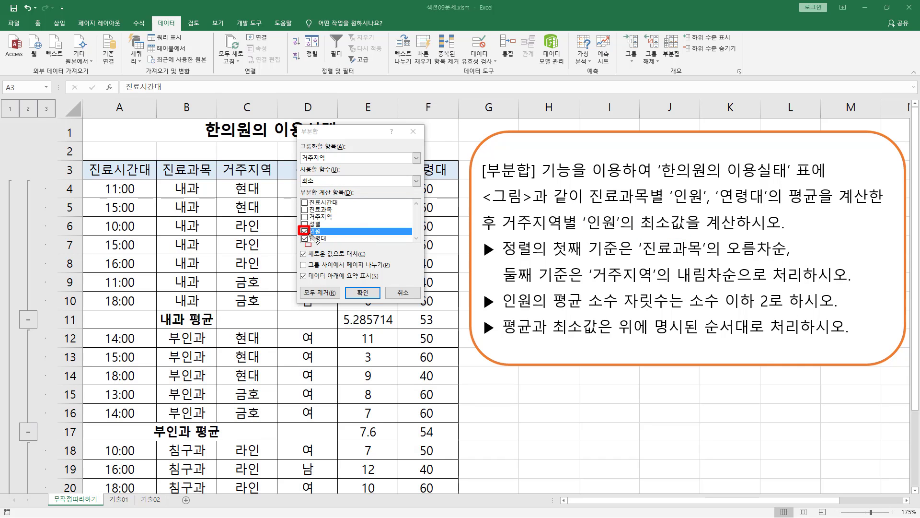
{"action": "left_click", "coordinate": [305, 240]}
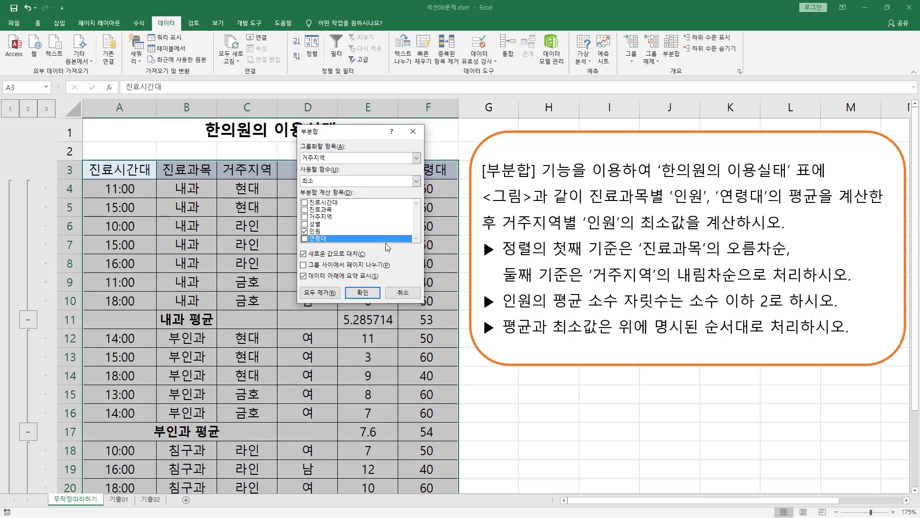
Turn off replacing current subtotals (새로운 값으로 대치) and apply the minimum subtotal on top of the averages
{"action": "key", "text": "ctrl+2"}
{"action": "mouse_move", "coordinate": [296, 260]}
{"action": "left_mouse_down"}
{"action": "mouse_move", "coordinate": [297, 248]}
{"action": "mouse_move", "coordinate": [370, 260]}
{"action": "left_mouse_up"}
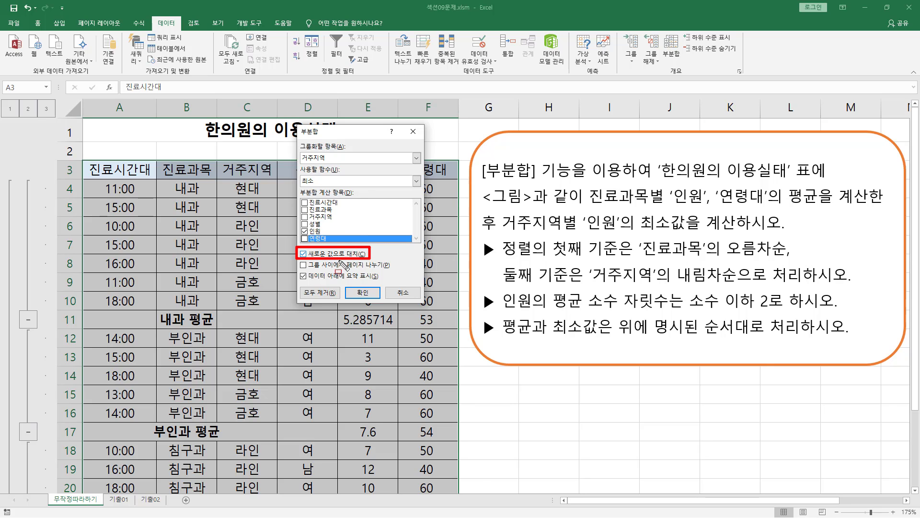
{"action": "left_click_drag", "start_coordinate": [189, 328], "coordinate": [214, 327]}
{"action": "left_click_drag", "start_coordinate": [298, 174], "coordinate": [325, 185]}
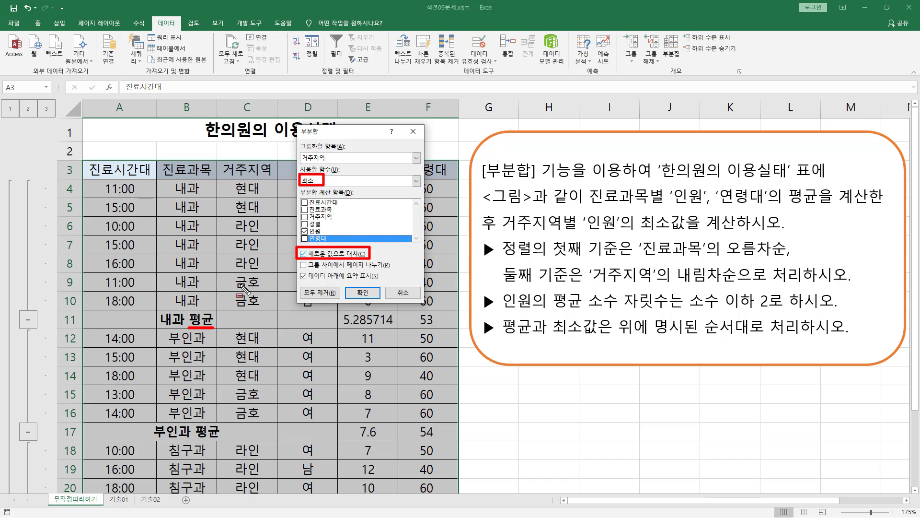
{"action": "left_click", "coordinate": [303, 254]}
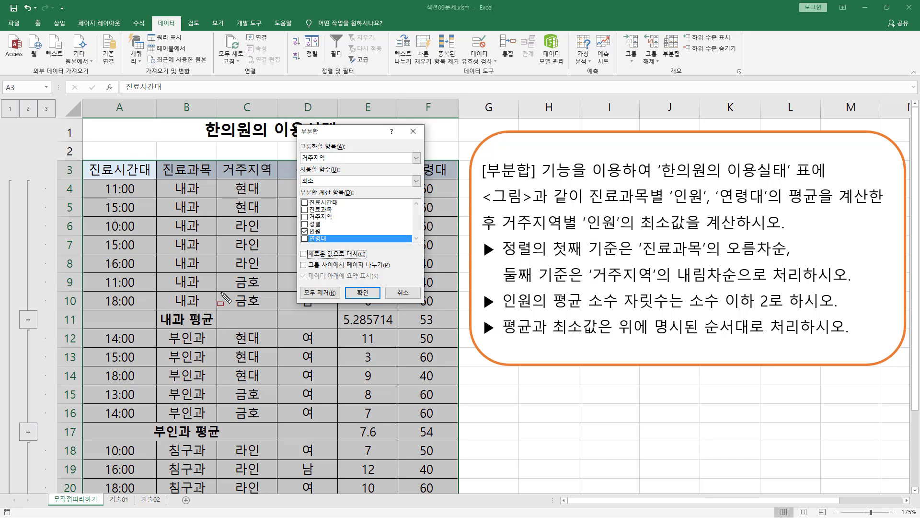
{"action": "left_click_drag", "start_coordinate": [296, 174], "coordinate": [319, 188]}
{"action": "mouse_move", "coordinate": [297, 246]}
{"action": "left_mouse_down"}
{"action": "mouse_move", "coordinate": [310, 261]}
{"action": "mouse_move", "coordinate": [372, 260]}
{"action": "left_mouse_up"}
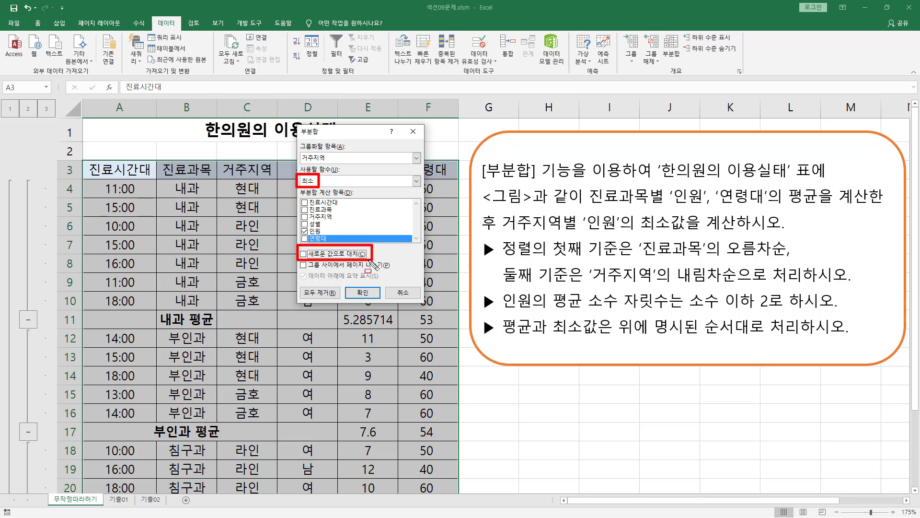
{"action": "left_click", "coordinate": [369, 298]}
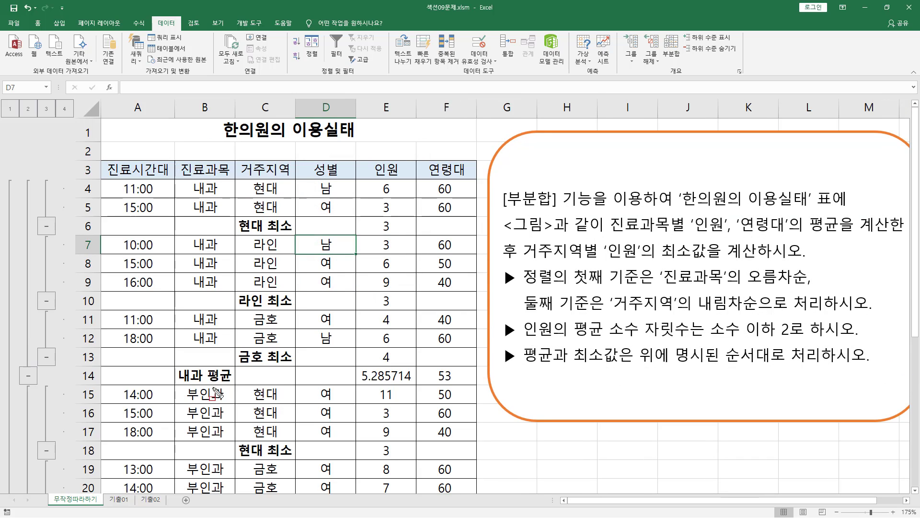
Check the 거주지역 minimum rows nested above the 내과 average row
{"action": "mouse_move", "coordinate": [167, 363]}
{"action": "left_mouse_down"}
{"action": "mouse_move", "coordinate": [338, 384]}
{"action": "mouse_move", "coordinate": [468, 385]}
{"action": "left_mouse_up"}
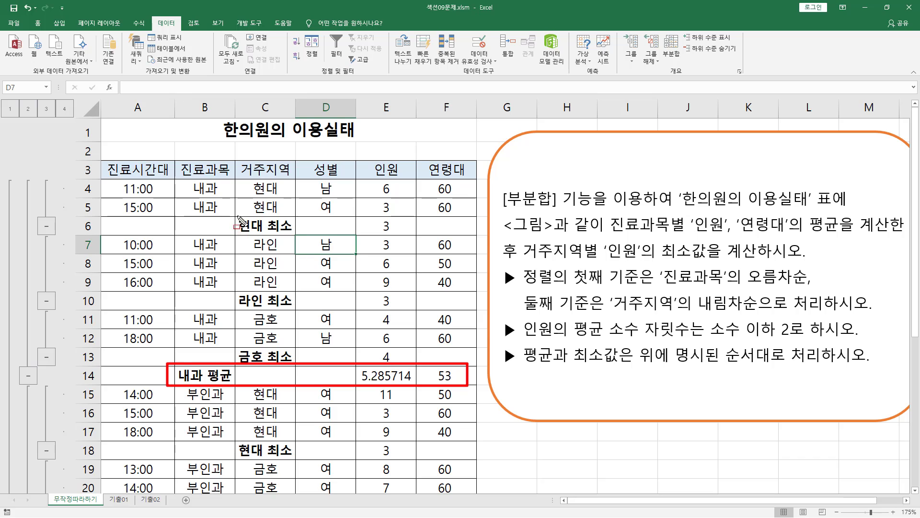
{"action": "left_click_drag", "start_coordinate": [237, 215], "coordinate": [403, 233]}
{"action": "left_click_drag", "start_coordinate": [236, 288], "coordinate": [397, 310]}
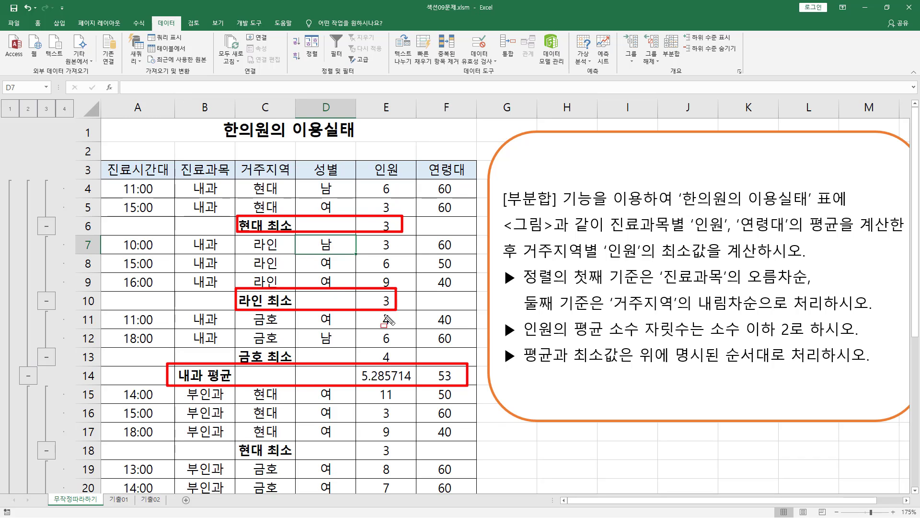
{"action": "left_click_drag", "start_coordinate": [236, 347], "coordinate": [397, 364]}
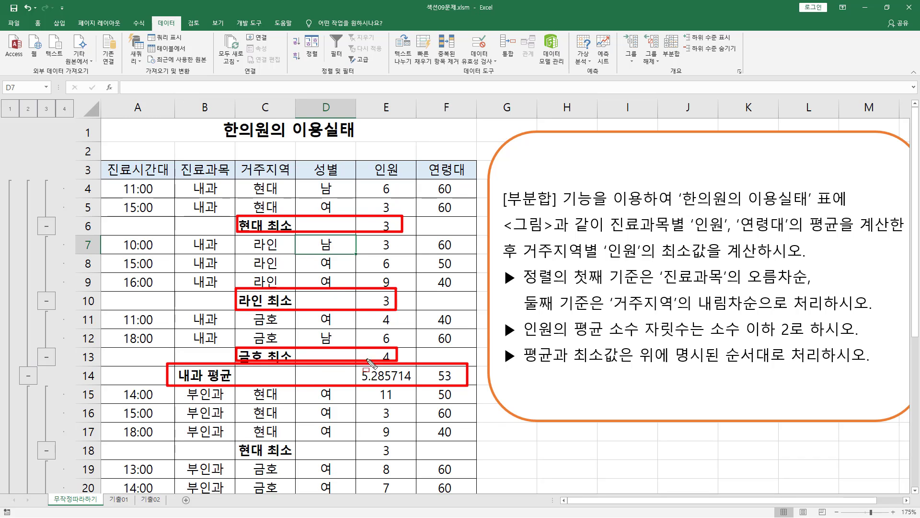
{"action": "key", "text": "Escape"}
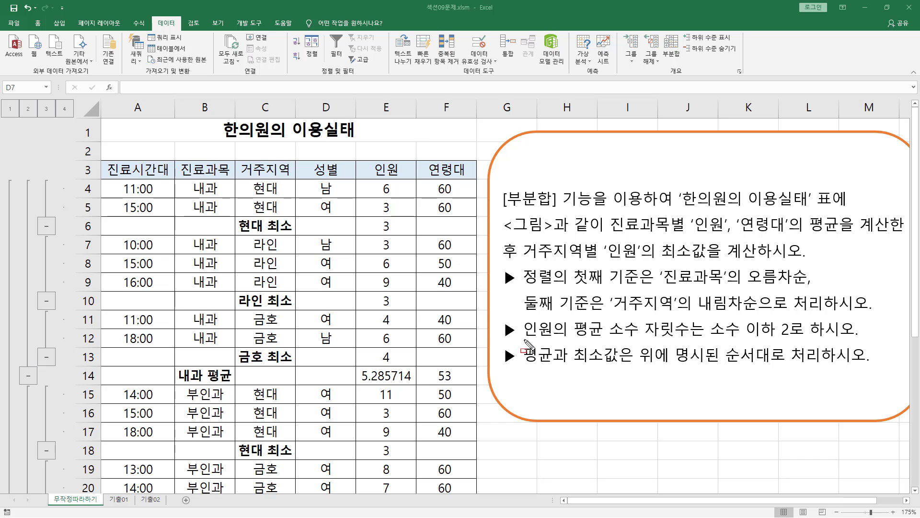
{"action": "left_click_drag", "start_coordinate": [519, 315], "coordinate": [607, 342]}
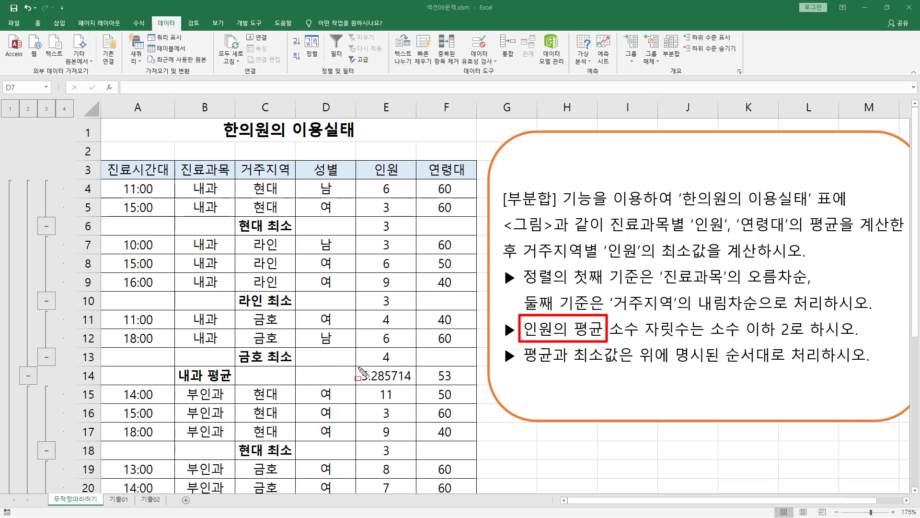
{"action": "left_click_drag", "start_coordinate": [358, 368], "coordinate": [415, 384]}
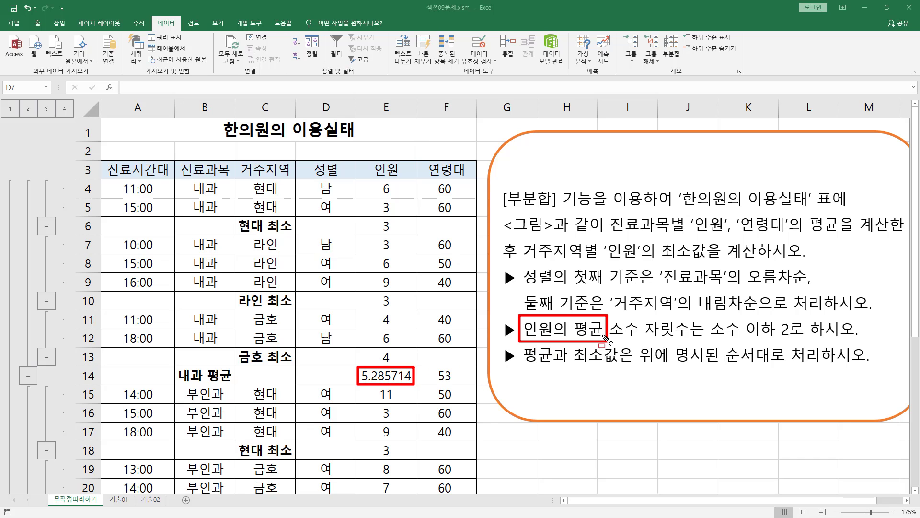
{"action": "left_click_drag", "start_coordinate": [610, 341], "coordinate": [861, 341]}
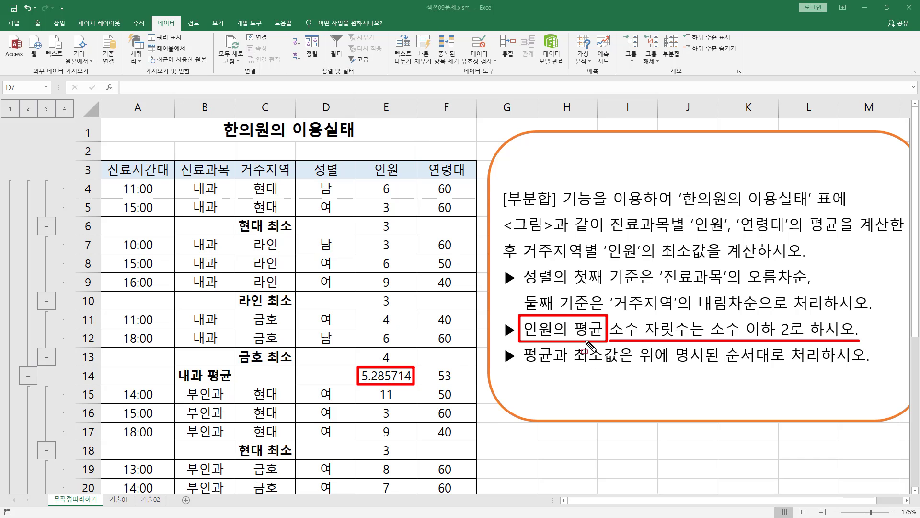
{"action": "key", "text": "Escape"}
Select the 인원 average cells in the 내과, 부인과, 침구과 and 전체 평균 rows together
{"action": "left_click", "coordinate": [376, 378]}
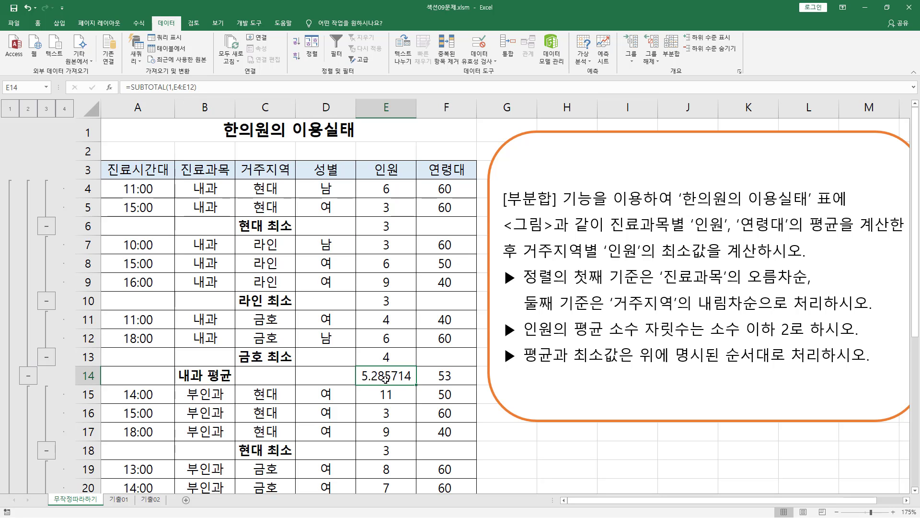
{"action": "key", "text": "ctrl+2"}
{"action": "left_click_drag", "start_coordinate": [361, 369], "coordinate": [416, 385]}
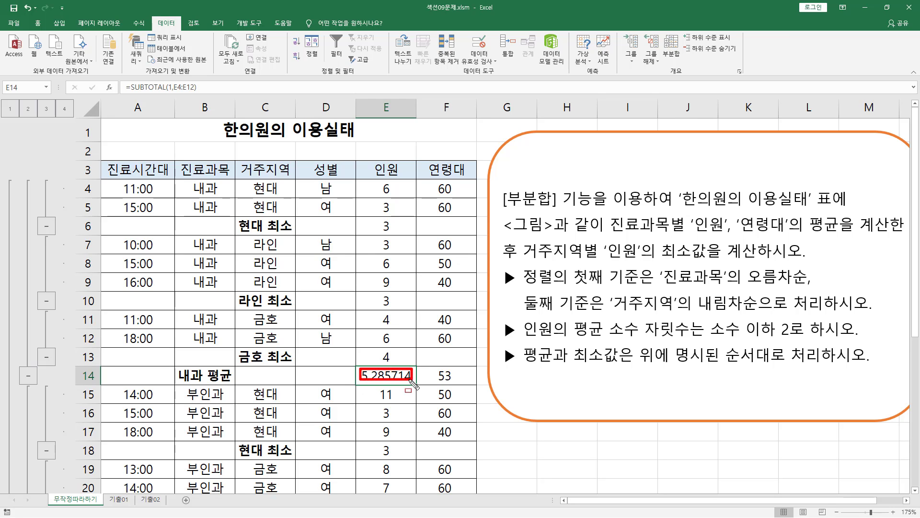
{"action": "key", "text": "Escape"}
{"action": "scroll", "coordinate": [396, 373], "scroll_direction": "down", "scroll_amount": 2}
{"action": "scroll", "coordinate": [400, 311], "scroll_direction": "down", "scroll_amount": 2}
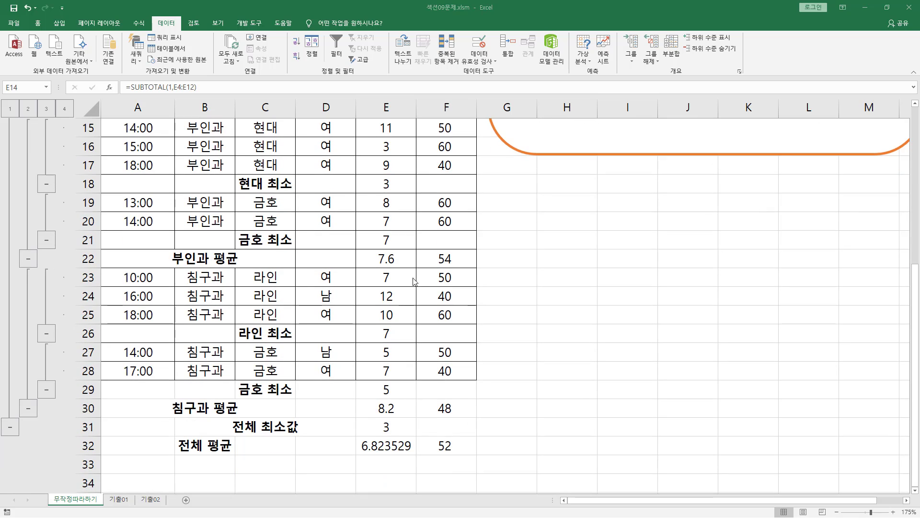
{"action": "left_click", "coordinate": [371, 260], "text": "ctrl"}
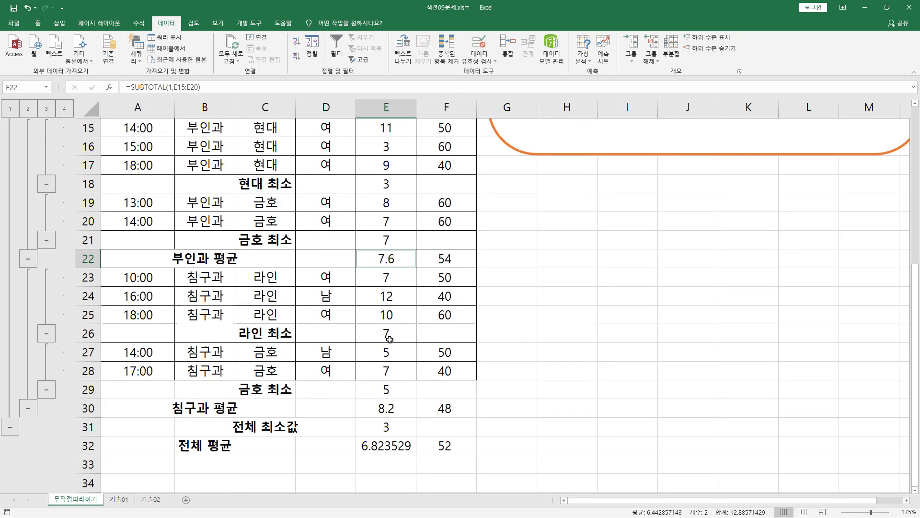
{"action": "left_click", "coordinate": [382, 407], "text": "ctrl"}
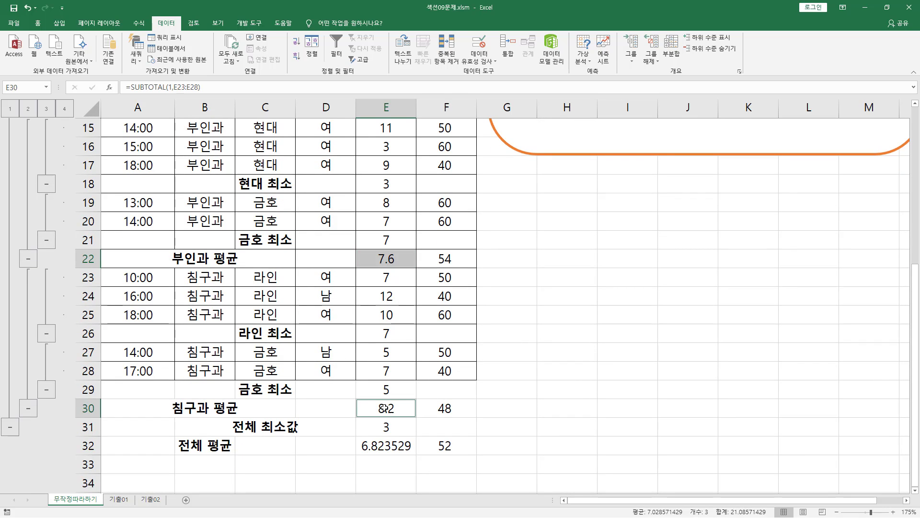
{"action": "left_click", "coordinate": [387, 448], "text": "ctrl"}
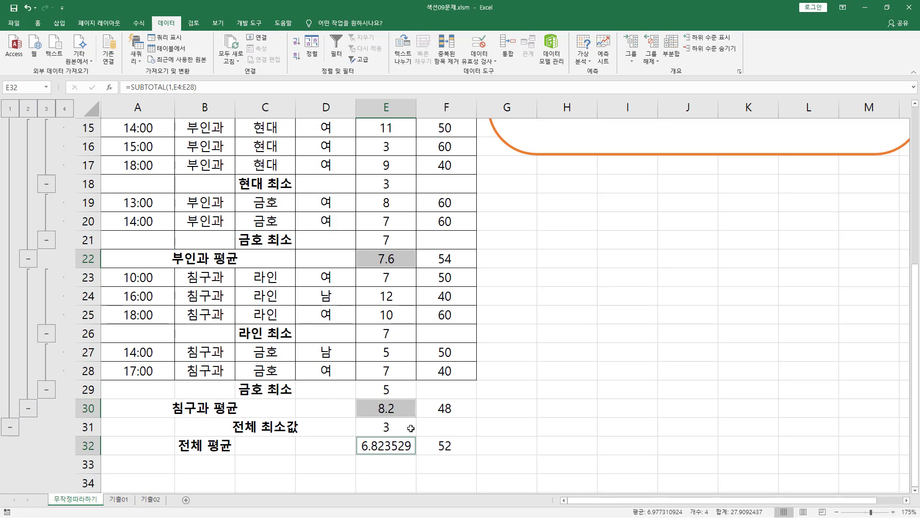
{"action": "scroll", "coordinate": [406, 436], "scroll_direction": "up", "scroll_amount": 3}
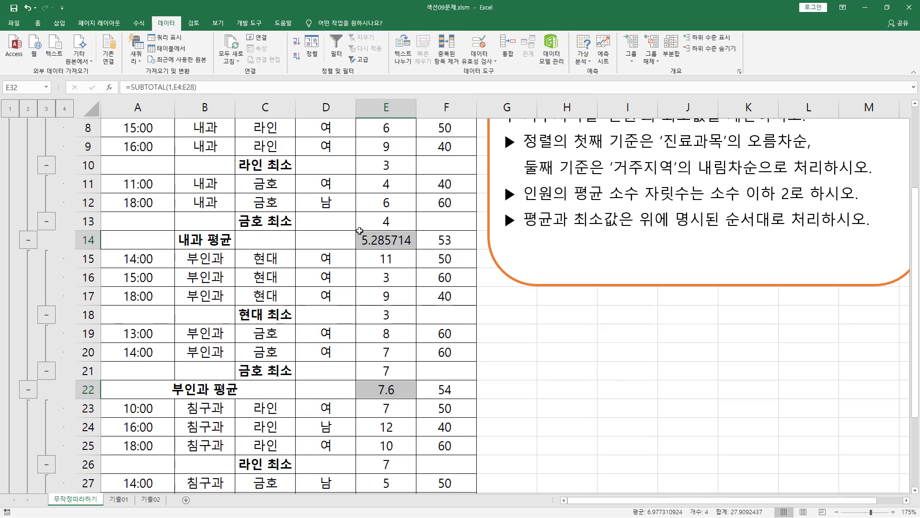
Show the 인원 averages in the 내과, 부인과, 침구과 and 전체 평균 rows with two decimal places
{"action": "left_click", "coordinate": [377, 243]}
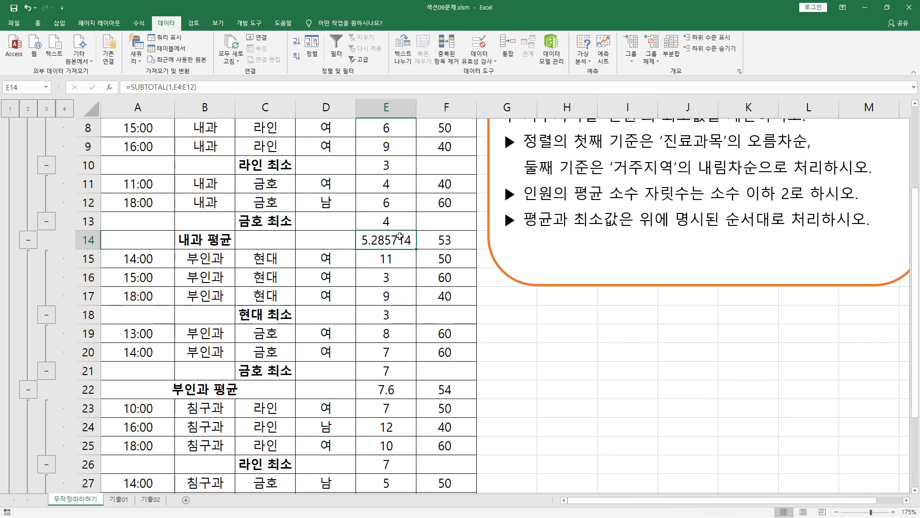
{"action": "left_click", "coordinate": [393, 389]}
{"action": "scroll", "coordinate": [403, 365], "scroll_direction": "down", "scroll_amount": 5}
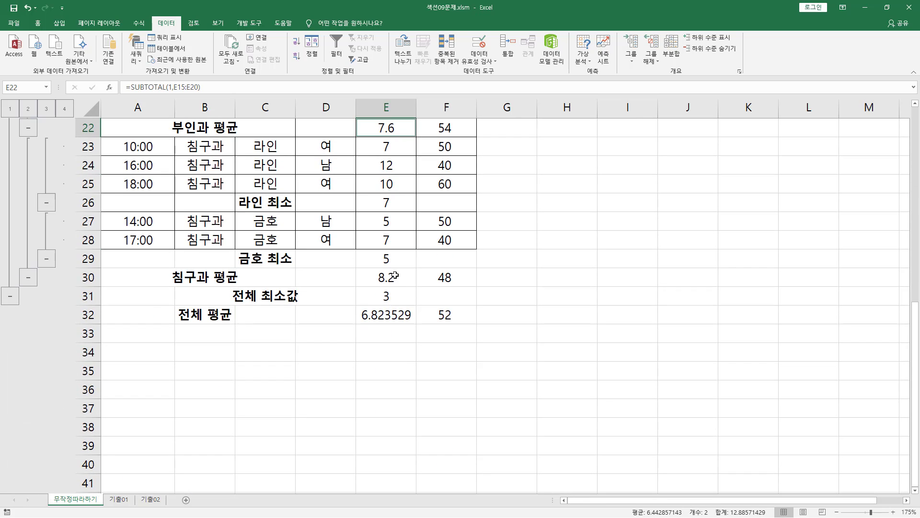
{"action": "left_click", "coordinate": [394, 276], "text": "ctrl"}
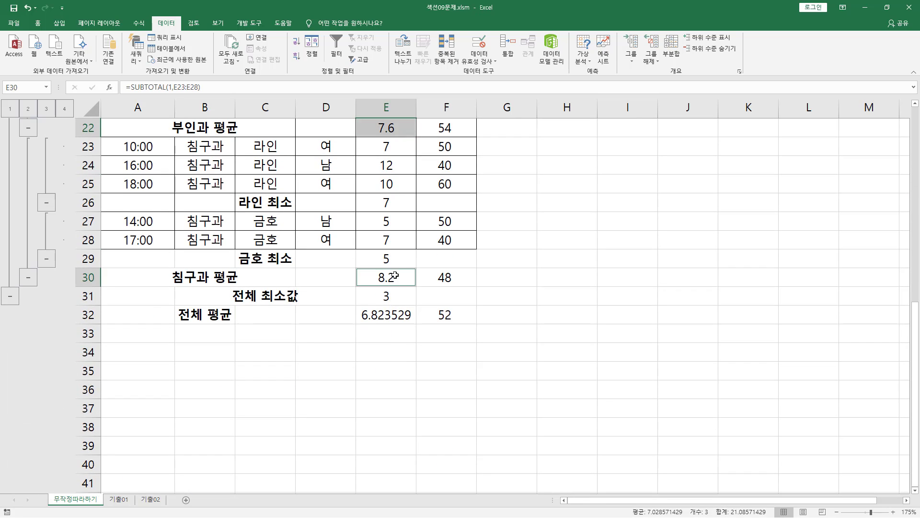
{"action": "left_click", "coordinate": [393, 315], "text": "ctrl"}
{"action": "scroll", "coordinate": [394, 315], "scroll_direction": "up", "scroll_amount": 5}
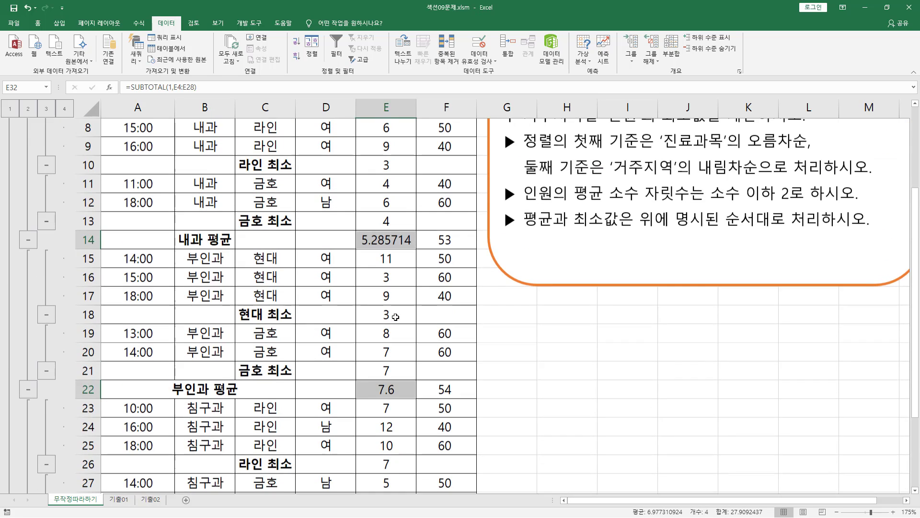
{"action": "scroll", "coordinate": [392, 295], "scroll_direction": "down", "scroll_amount": 2}
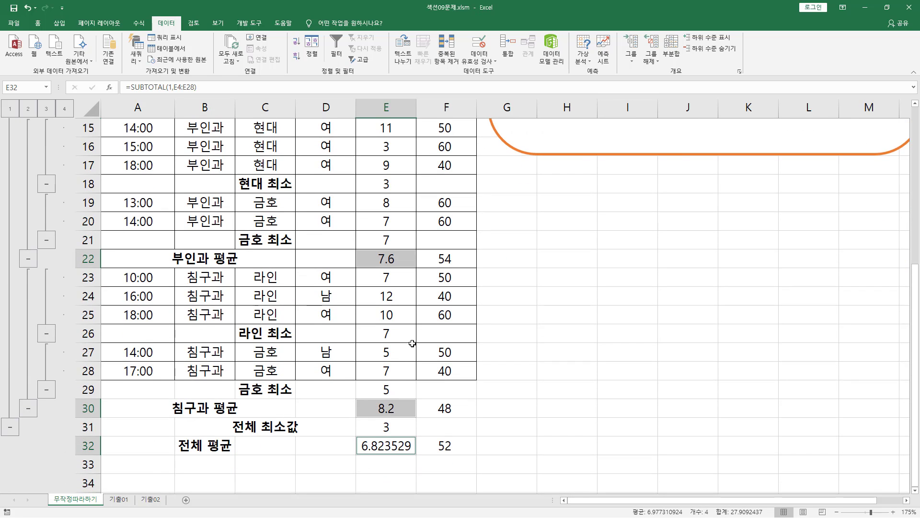
{"action": "scroll", "coordinate": [409, 330], "scroll_direction": "up", "scroll_amount": 2}
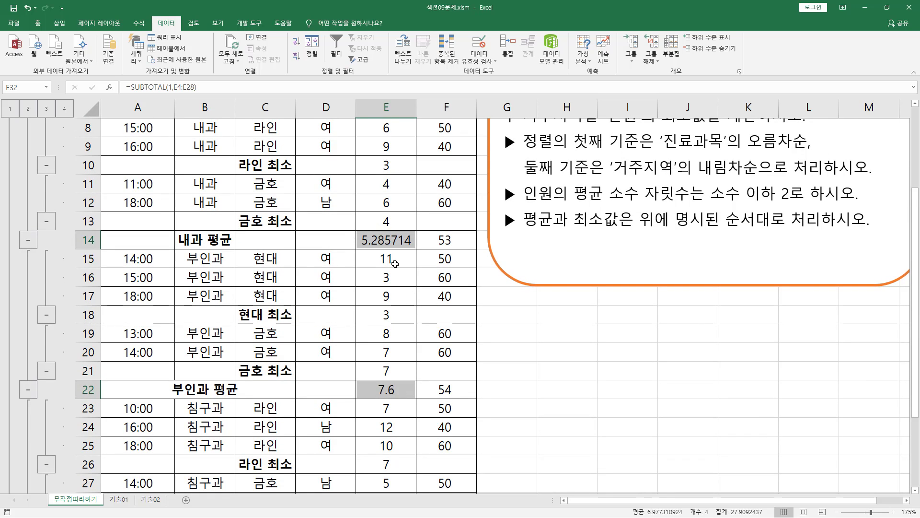
{"action": "left_click", "coordinate": [39, 25]}
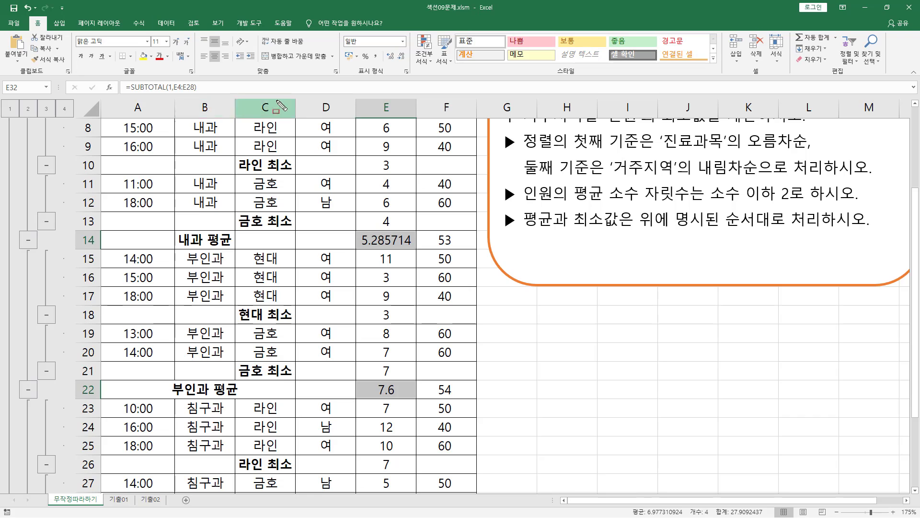
{"action": "left_click_drag", "start_coordinate": [384, 47], "coordinate": [411, 65]}
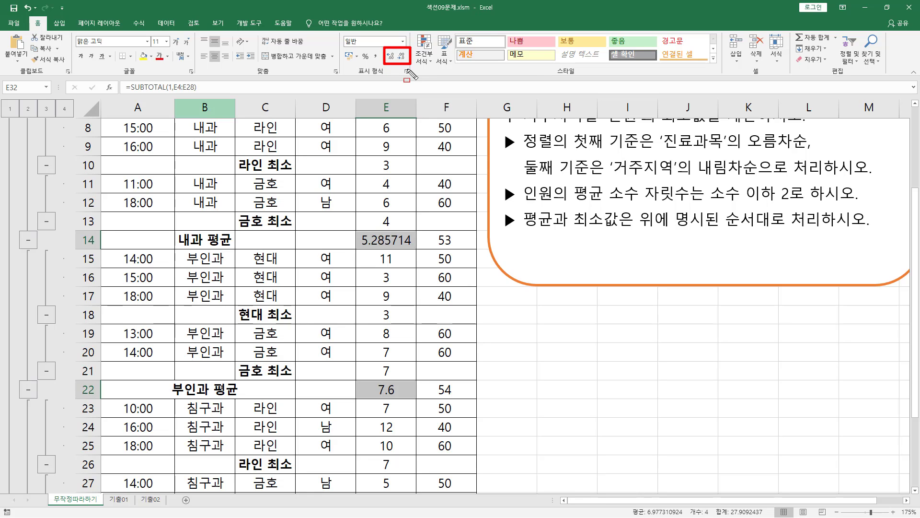
{"action": "key", "text": "Escape"}
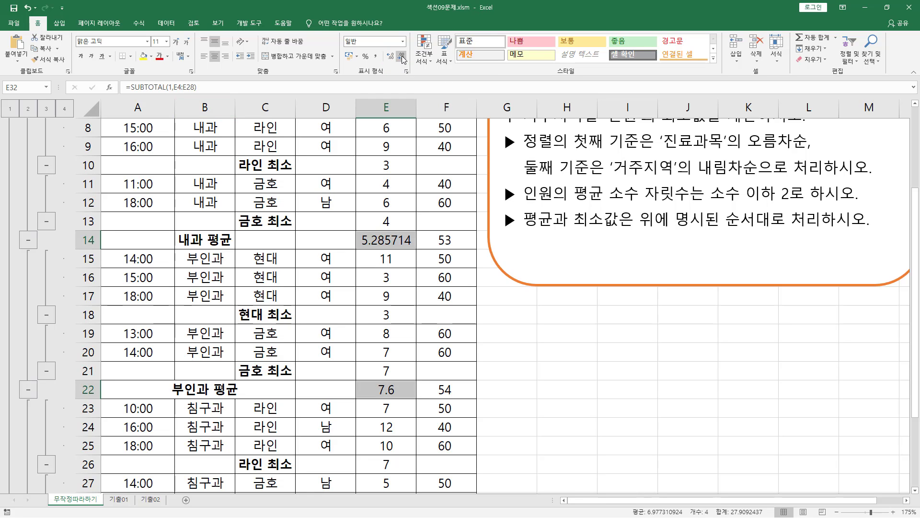
{"action": "left_click", "coordinate": [403, 58]}
{"action": "left_click", "coordinate": [402, 58]}
{"action": "left_click", "coordinate": [403, 58]}
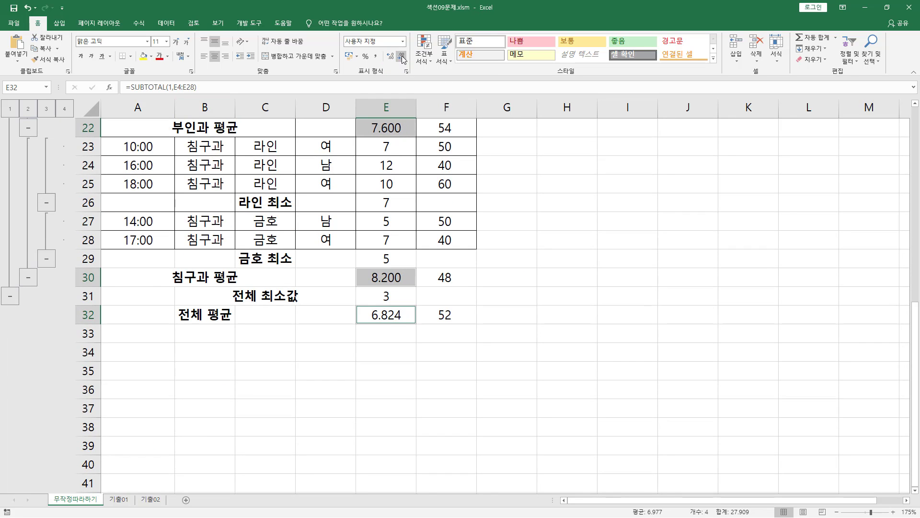
{"action": "left_click", "coordinate": [402, 58]}
{"action": "scroll", "coordinate": [400, 198], "scroll_direction": "up", "scroll_amount": 3}
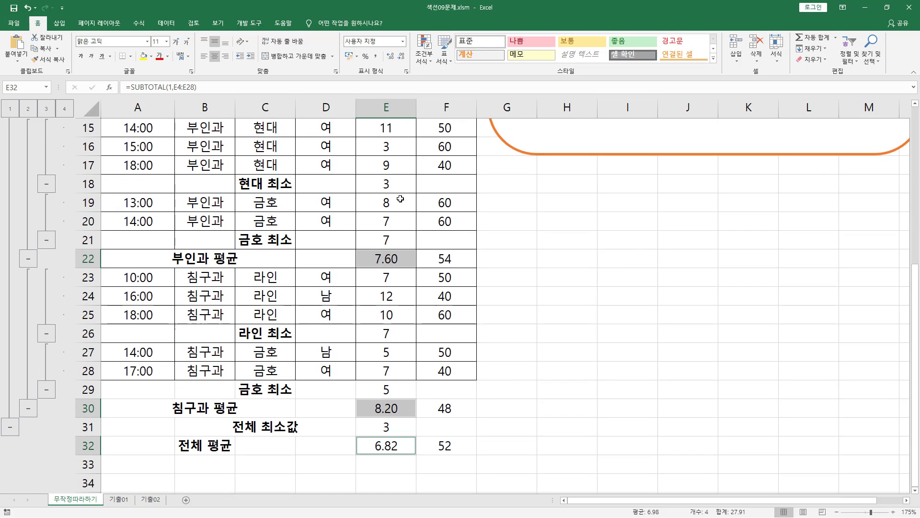
{"action": "scroll", "coordinate": [400, 254], "scroll_direction": "up", "scroll_amount": 5}
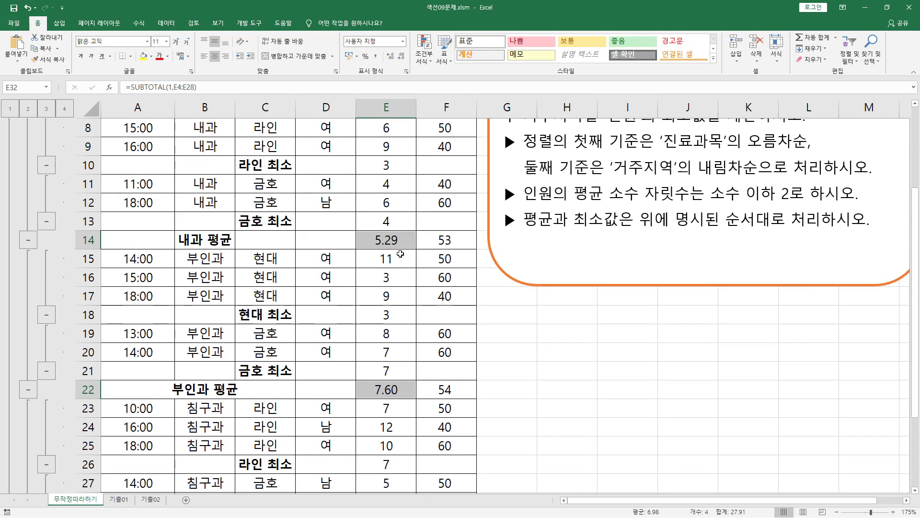
{"action": "scroll", "coordinate": [400, 255], "scroll_direction": "down", "scroll_amount": 2}
{"action": "scroll", "coordinate": [397, 250], "scroll_direction": "up", "scroll_amount": 3}
{"action": "left_click_drag", "start_coordinate": [528, 338], "coordinate": [858, 339]}
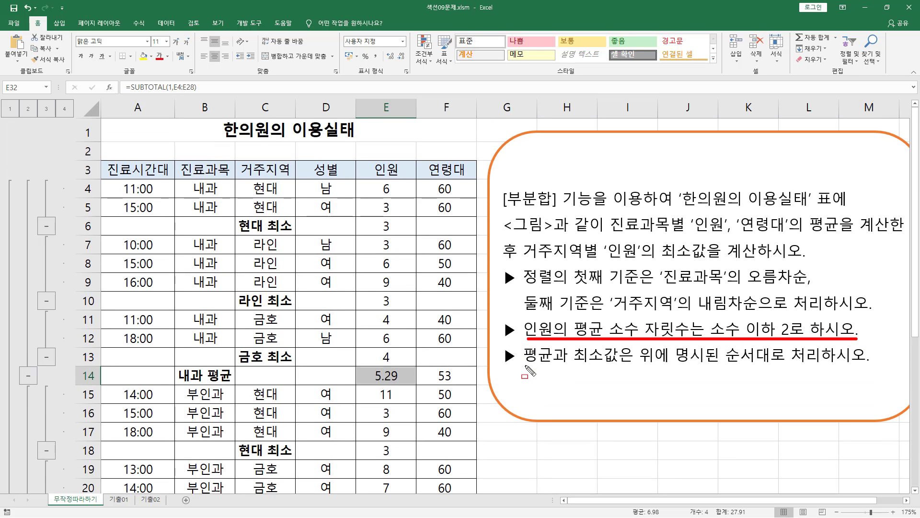
{"action": "left_click_drag", "start_coordinate": [524, 365], "coordinate": [865, 368]}
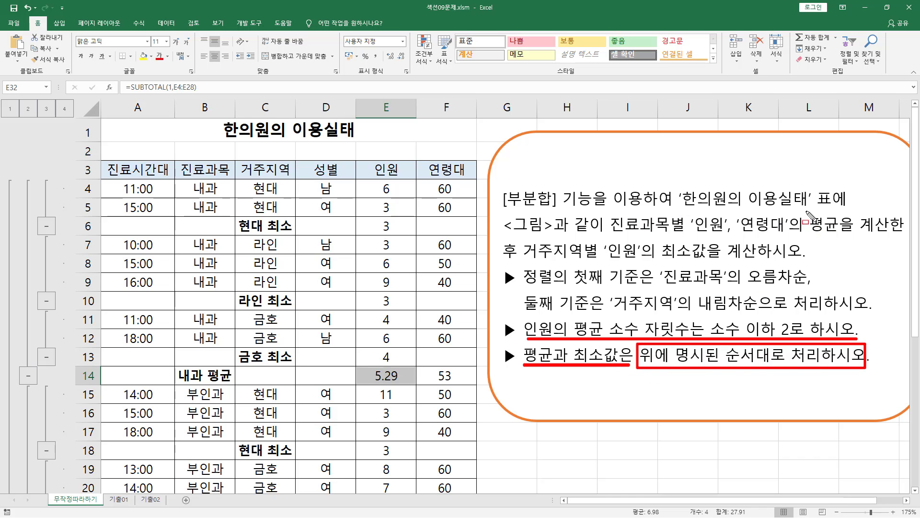
{"action": "left_click_drag", "start_coordinate": [806, 210], "coordinate": [906, 236]}
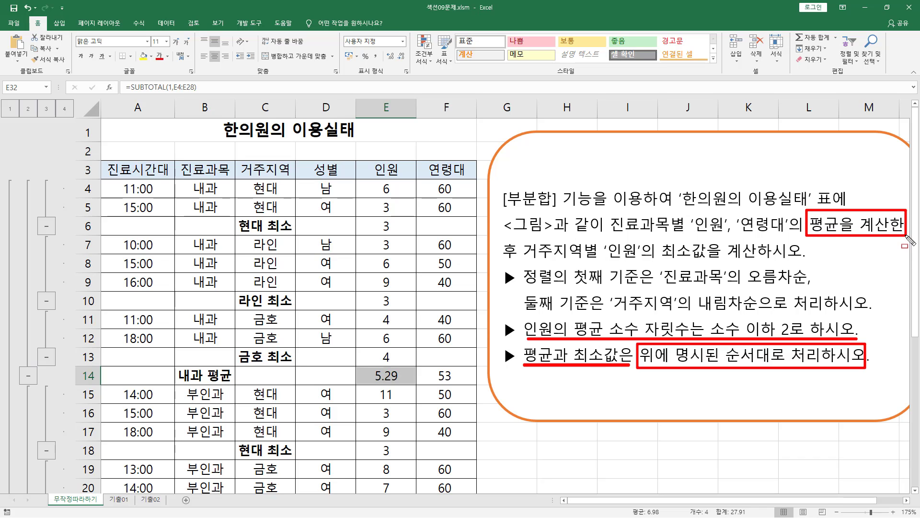
{"action": "mouse_move", "coordinate": [658, 239]}
{"action": "left_mouse_down"}
{"action": "mouse_move", "coordinate": [762, 263]}
{"action": "mouse_move", "coordinate": [813, 261]}
{"action": "left_mouse_up"}
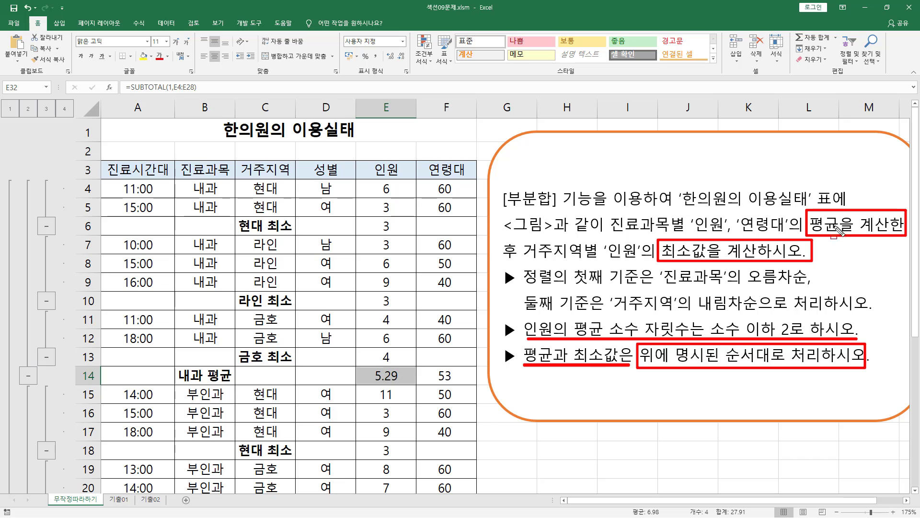
{"action": "key", "text": "Escape"}
Review the Subtotal (부분합) settings of the table, including the option to remove all subtotals, without applying anything
{"action": "left_click", "coordinate": [351, 308]}
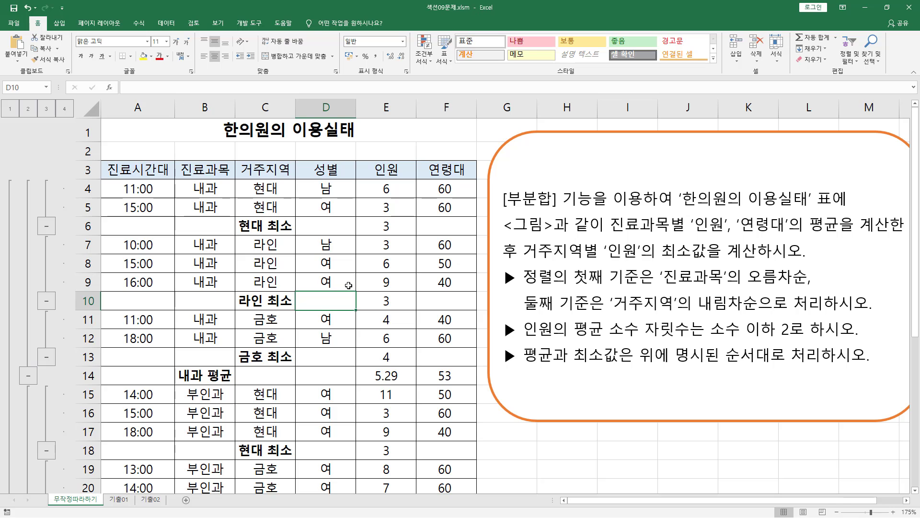
{"action": "left_click", "coordinate": [171, 24]}
{"action": "left_click", "coordinate": [671, 52]}
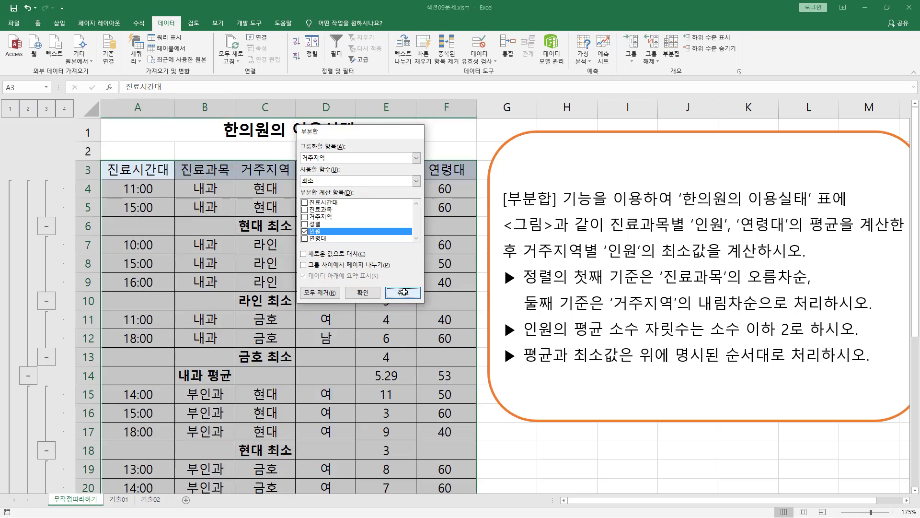
{"action": "left_click", "coordinate": [405, 293]}
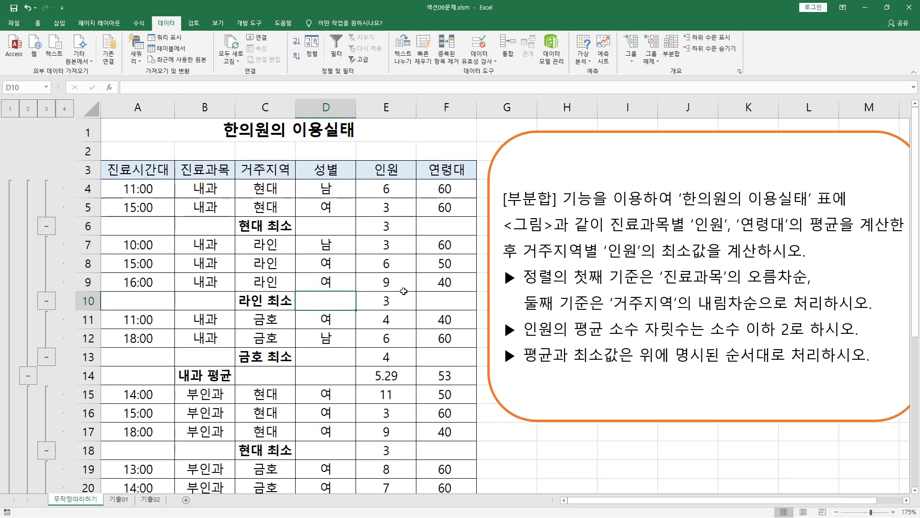